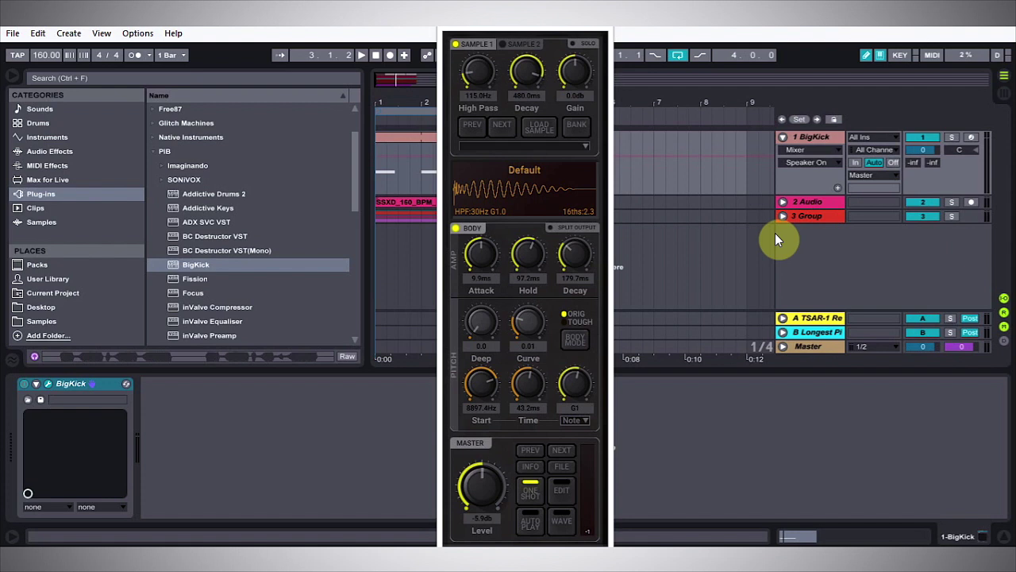
- Play the BigKick loop to audition its default kick
{"action": "key", "text": "space"}
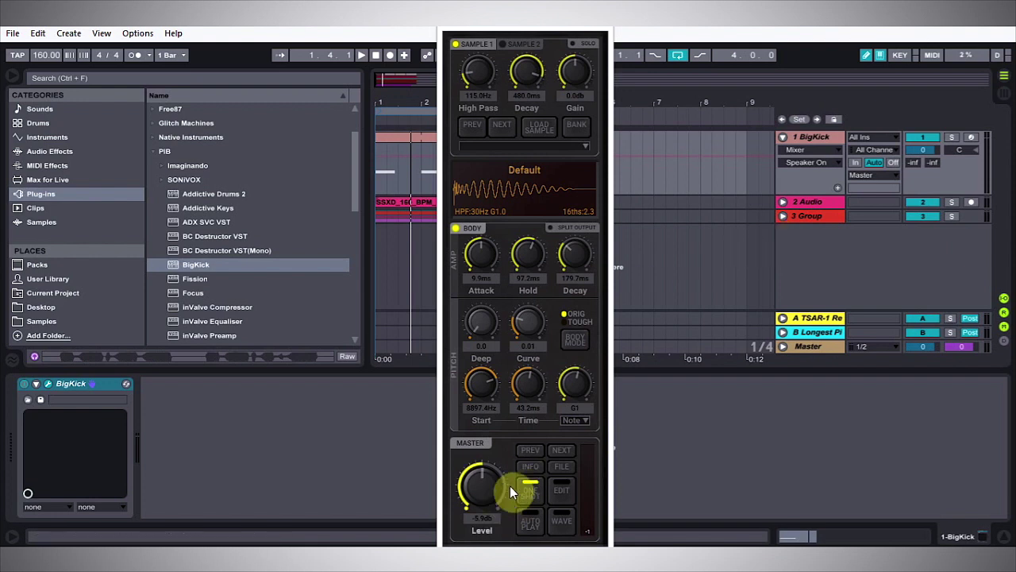
- Raise BigKick's master level to -2.0 dB and tune the kick body to A1
{"action": "left_click_drag", "start_coordinate": [488, 477], "coordinate": [489, 465]}
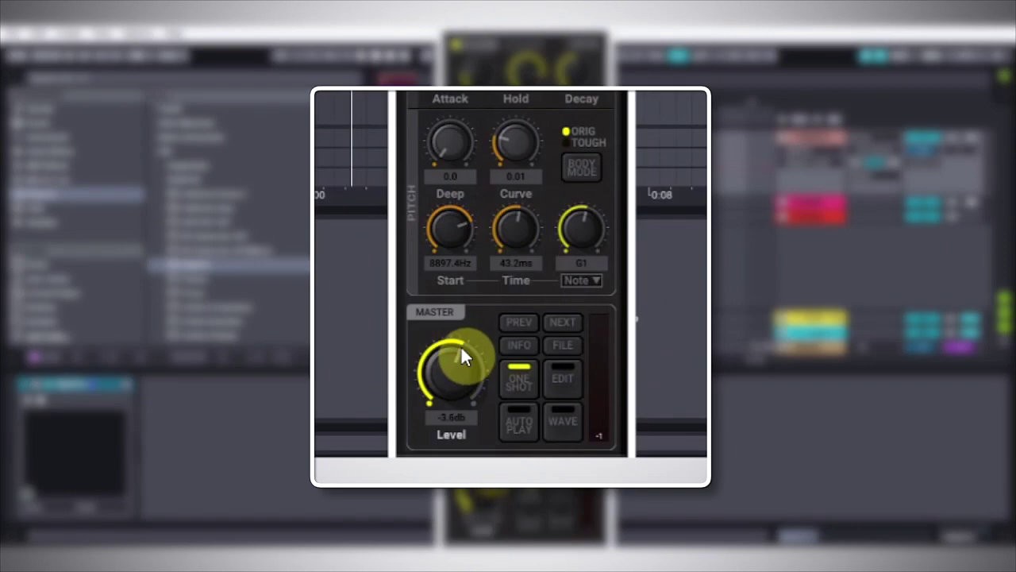
{"action": "left_click_drag", "start_coordinate": [461, 343], "coordinate": [453, 357]}
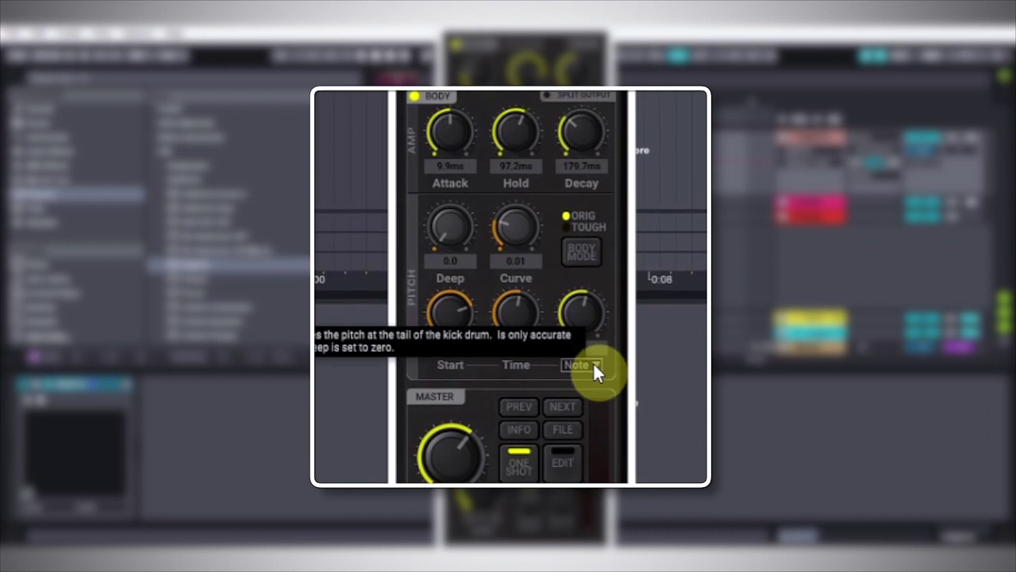
{"action": "left_click", "coordinate": [594, 366]}
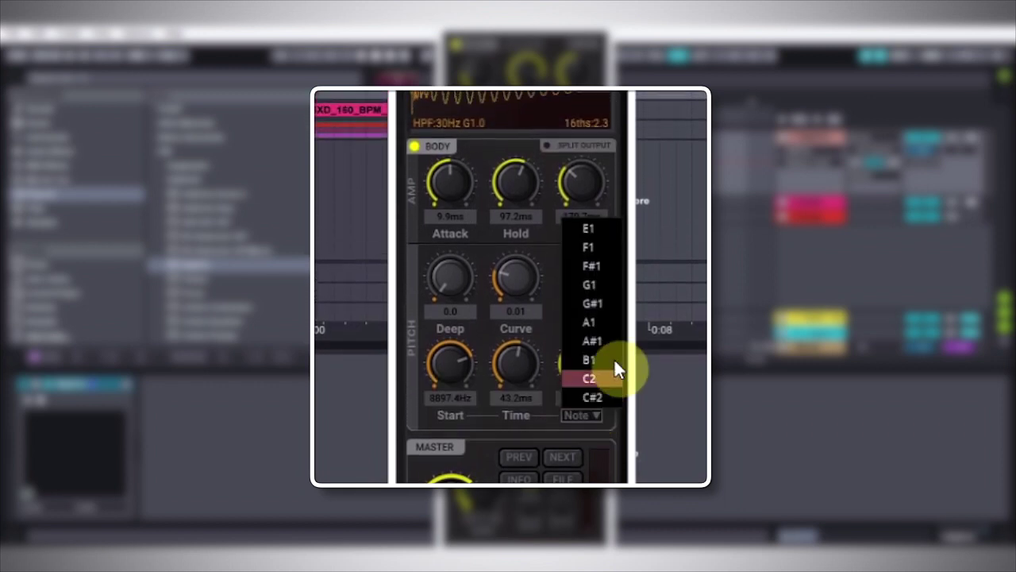
{"action": "left_click", "coordinate": [597, 328]}
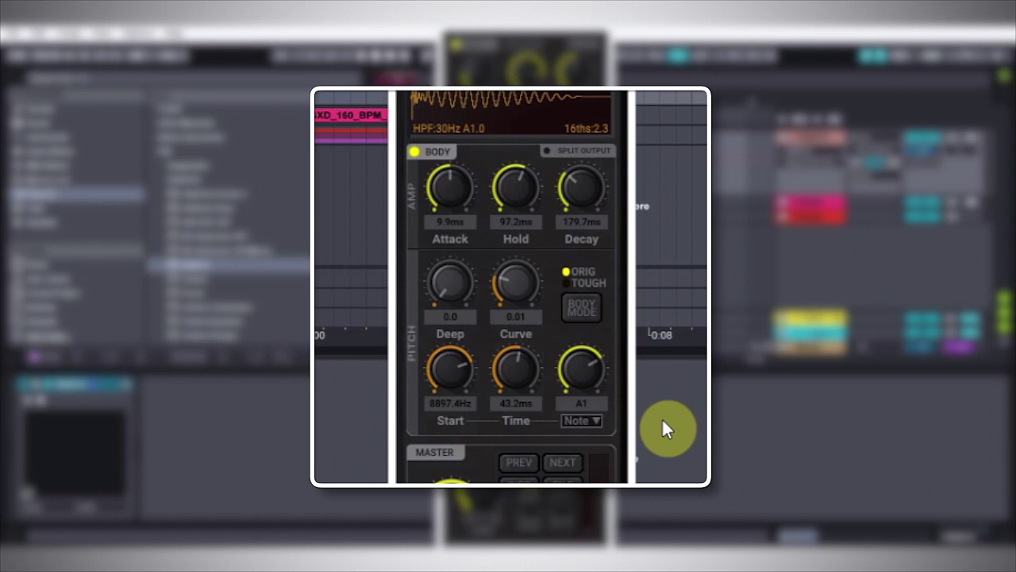
{"action": "key", "text": "space"}
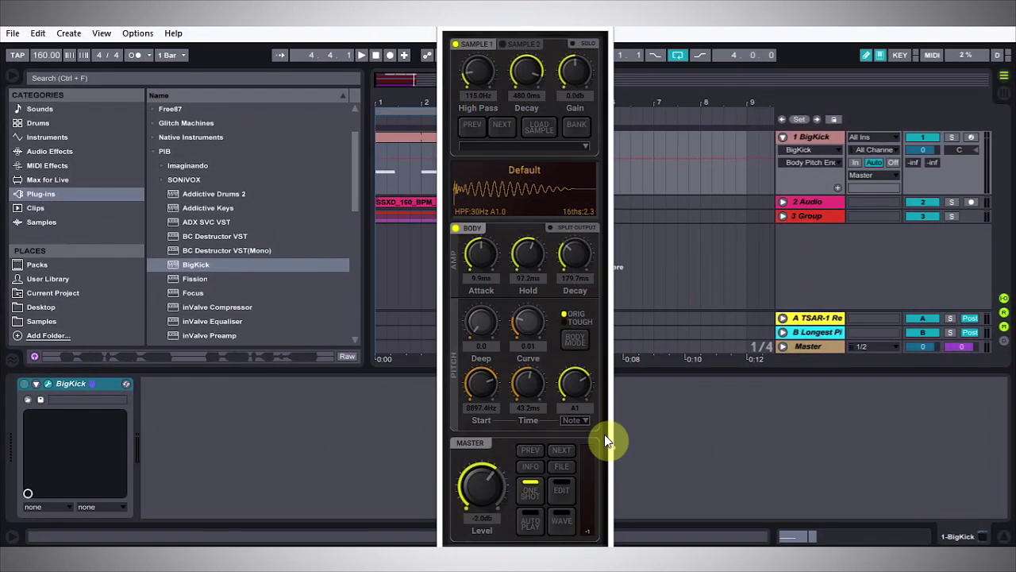
- Switch off BigKick's SAMPLE 1 layer, audition the kick, and bring up the 3 Group Compressor
{"action": "left_click", "coordinate": [449, 46]}
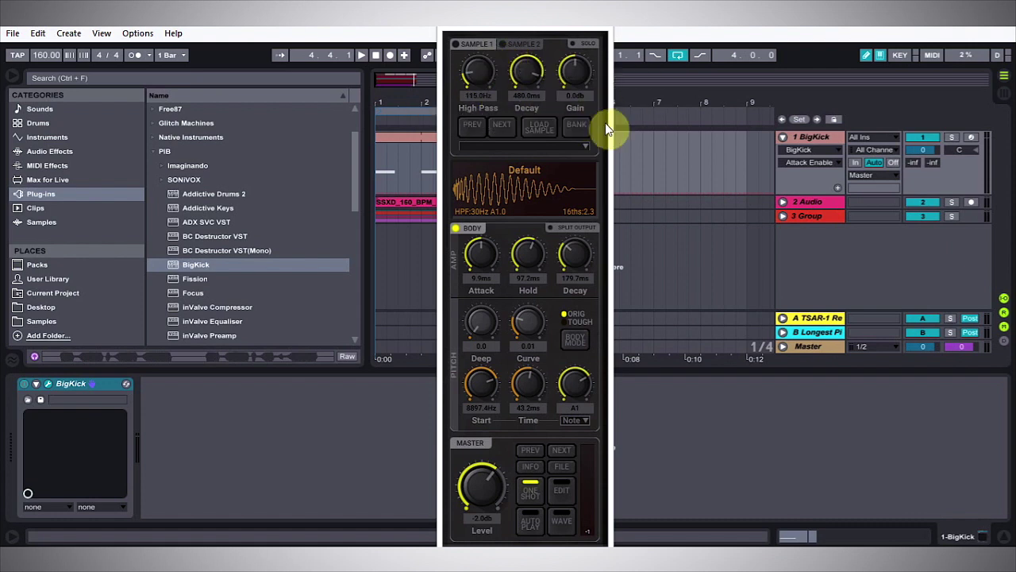
{"action": "left_click", "coordinate": [783, 216]}
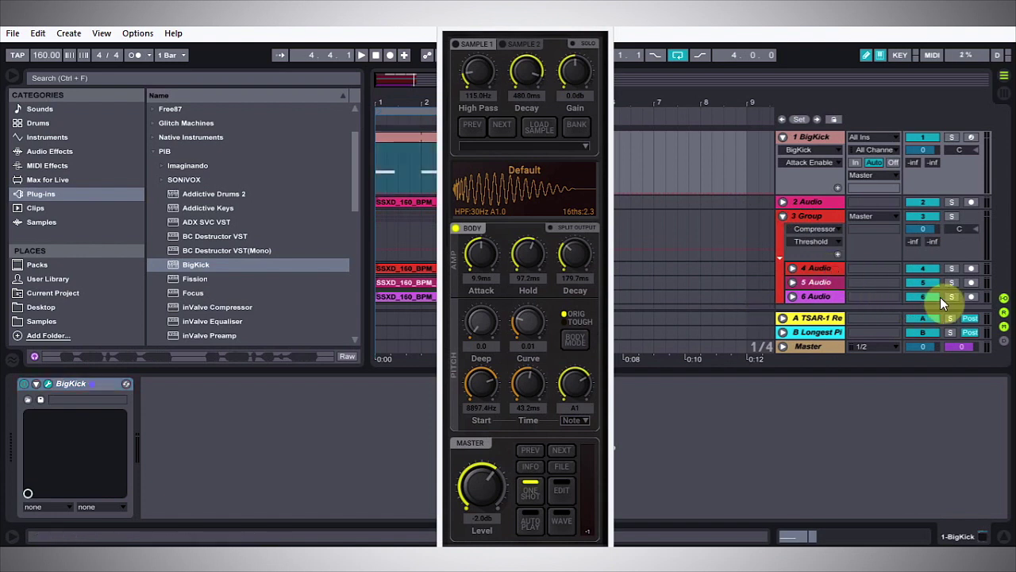
{"action": "key", "text": "space"}
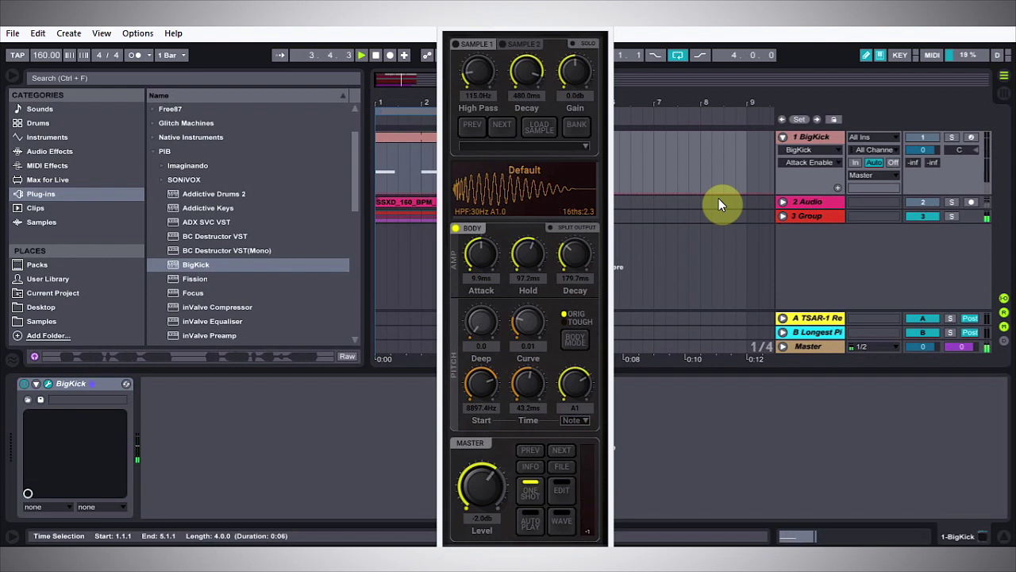
{"action": "left_click", "coordinate": [801, 217]}
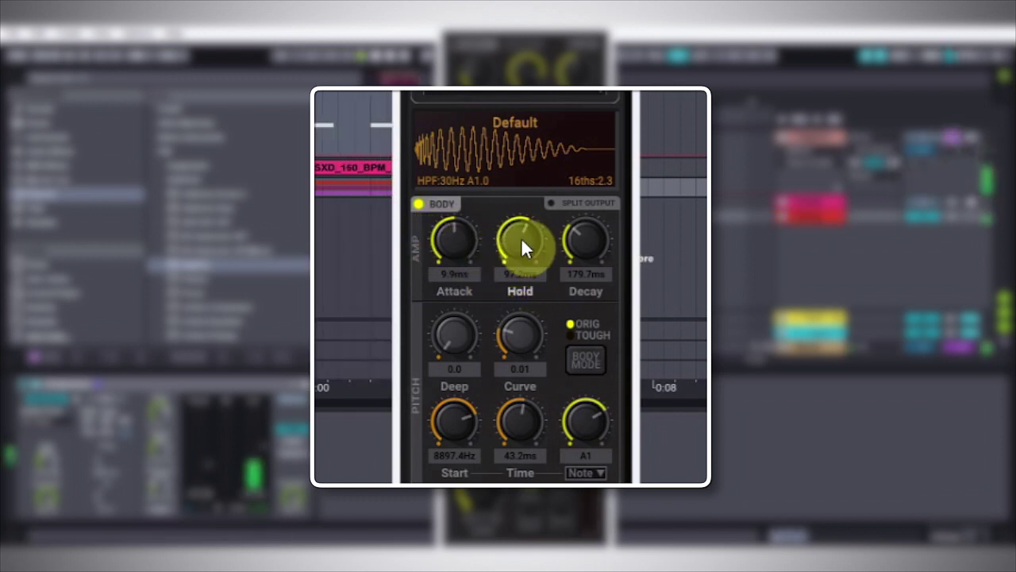
- Set BigKick's body hold to 56.2 ms and lengthen its decay to 265.0 ms
{"action": "left_click_drag", "start_coordinate": [529, 247], "coordinate": [529, 201]}
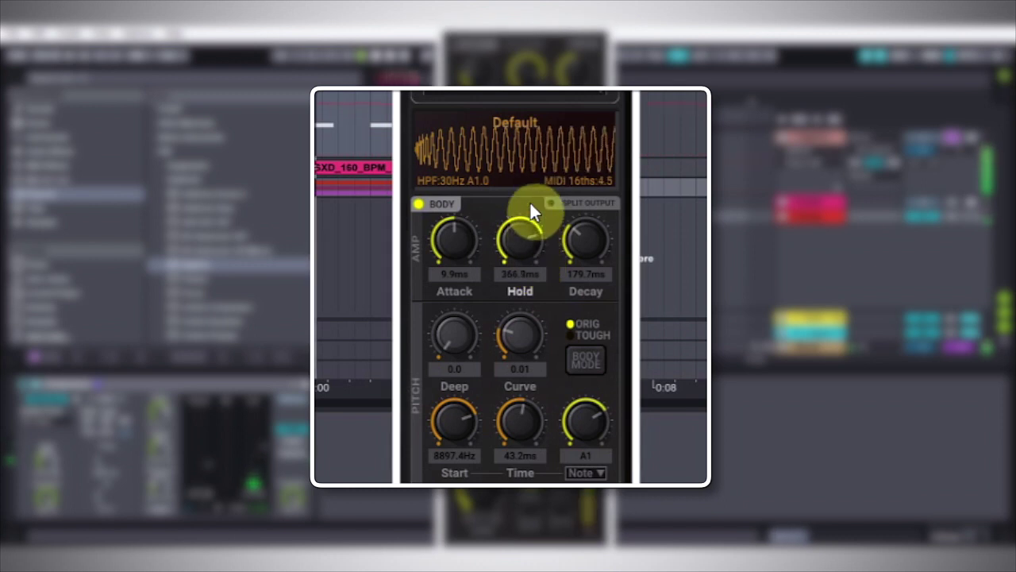
{"action": "left_click_drag", "start_coordinate": [529, 201], "coordinate": [513, 260]}
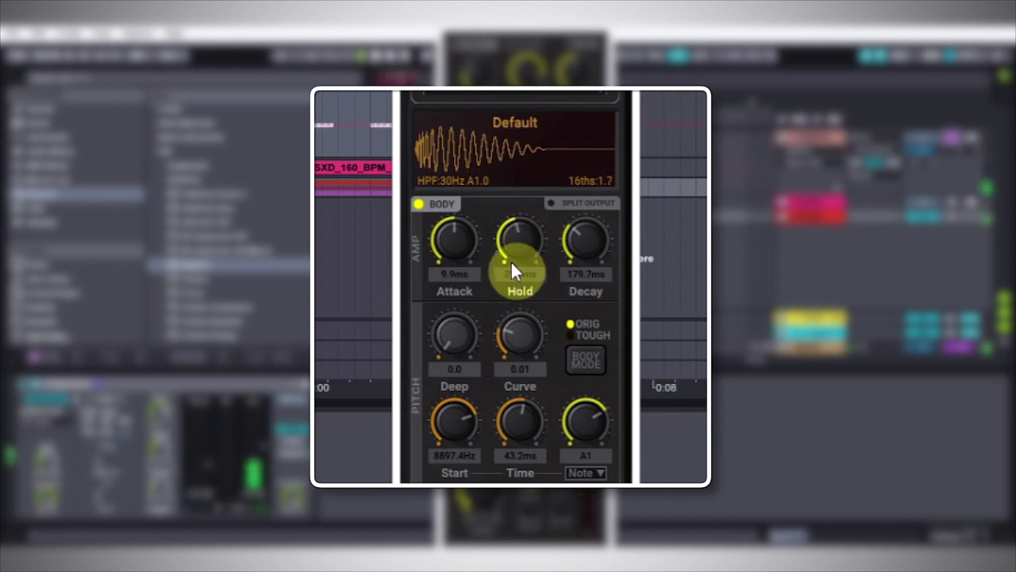
{"action": "left_click_drag", "start_coordinate": [511, 258], "coordinate": [506, 239]}
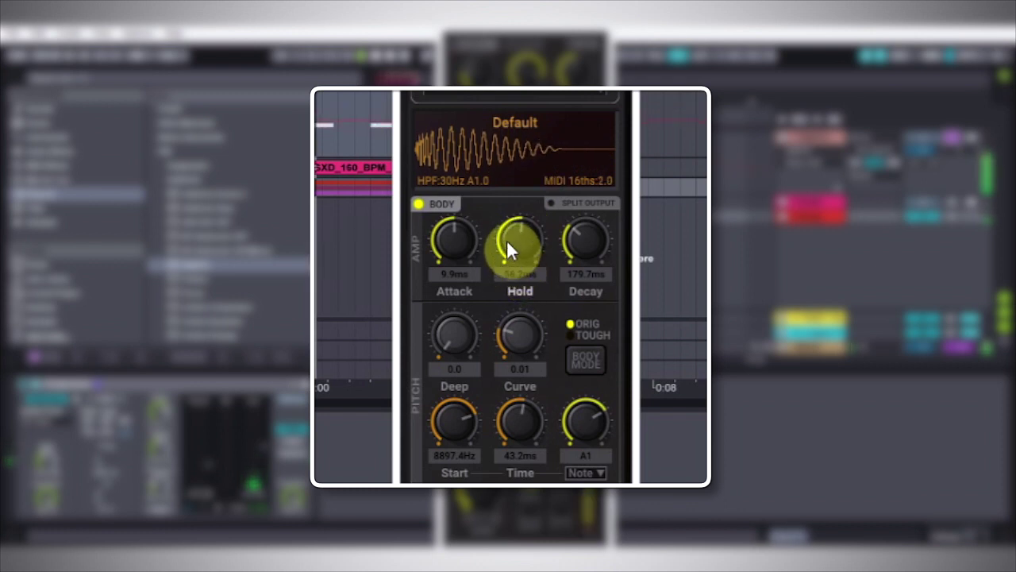
{"action": "mouse_move", "coordinate": [572, 243]}
{"action": "left_mouse_down"}
{"action": "mouse_move", "coordinate": [575, 267]}
{"action": "mouse_move", "coordinate": [569, 242]}
{"action": "left_mouse_up"}
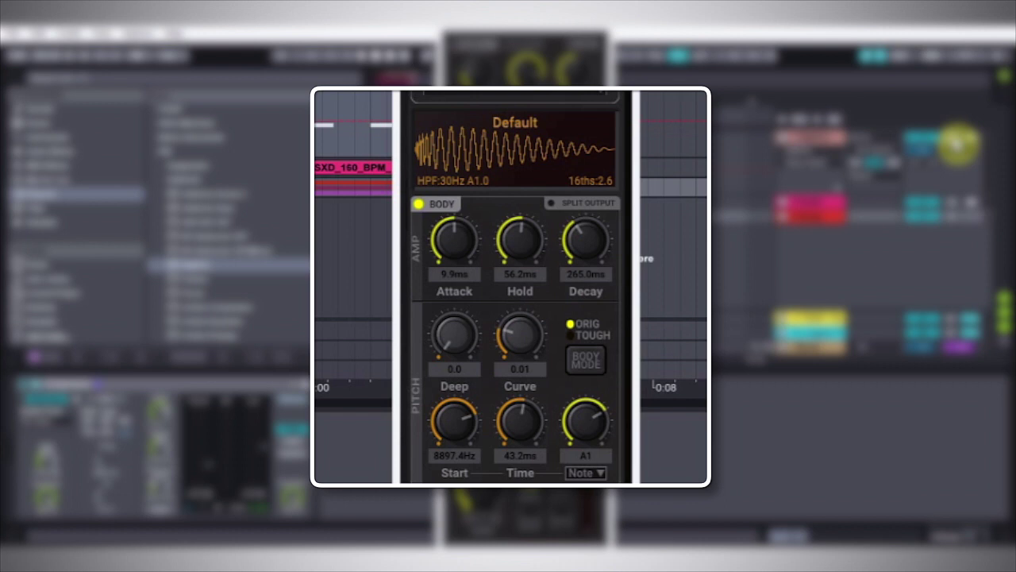
- Try changes to the body's pitch depth and curve, then revert them
{"action": "left_click_drag", "start_coordinate": [450, 334], "coordinate": [458, 337]}
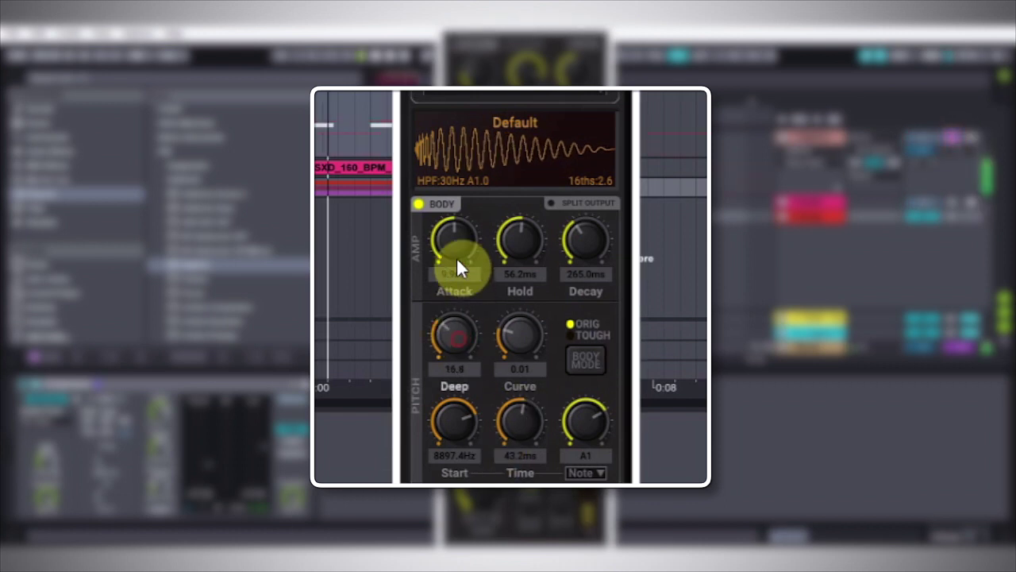
{"action": "key", "text": "ctrl+z"}
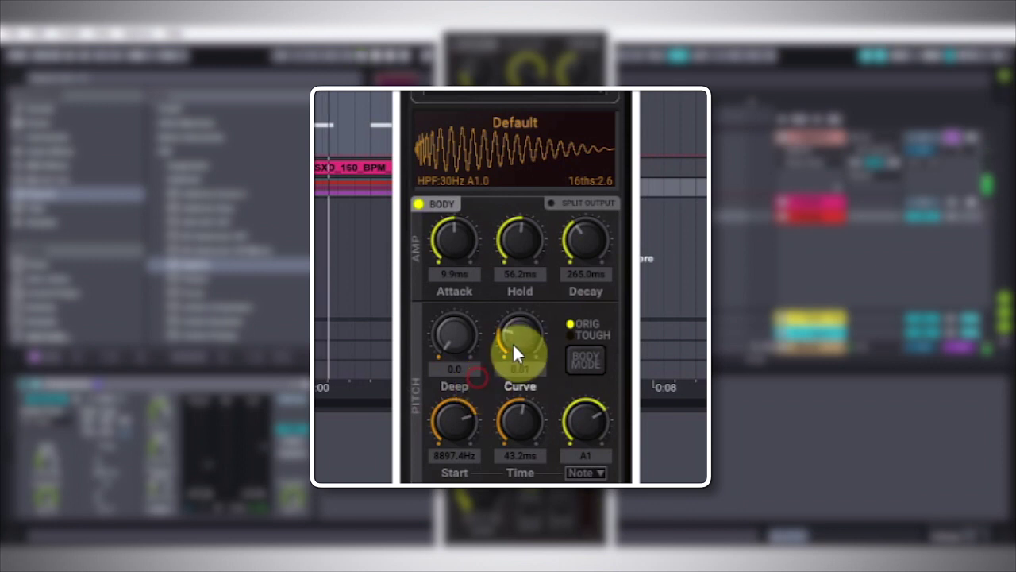
{"action": "mouse_move", "coordinate": [457, 338]}
{"action": "left_mouse_down"}
{"action": "mouse_move", "coordinate": [502, 95]}
{"action": "mouse_move", "coordinate": [486, 407]}
{"action": "left_mouse_up"}
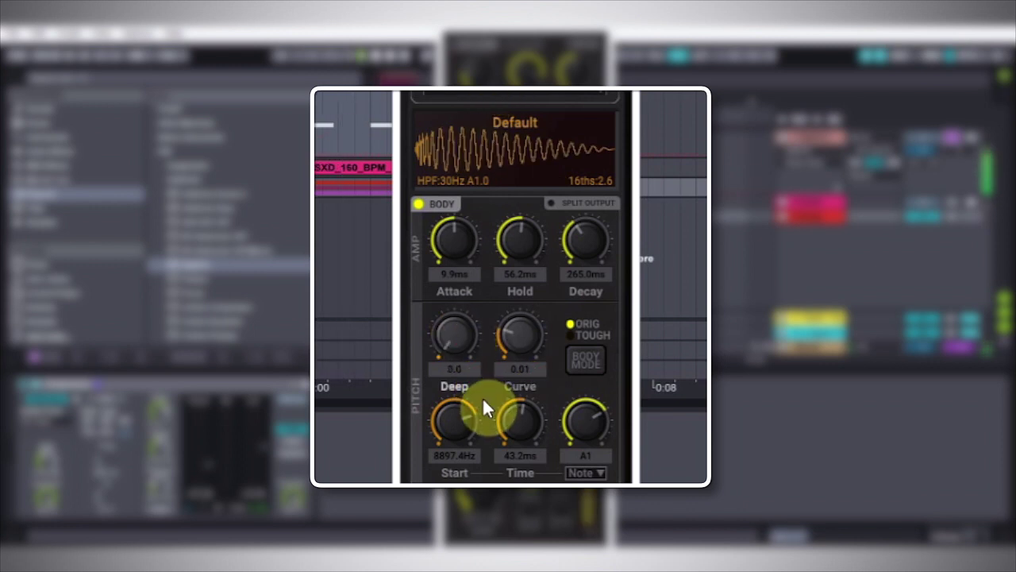
{"action": "left_click_drag", "start_coordinate": [520, 333], "coordinate": [534, 213]}
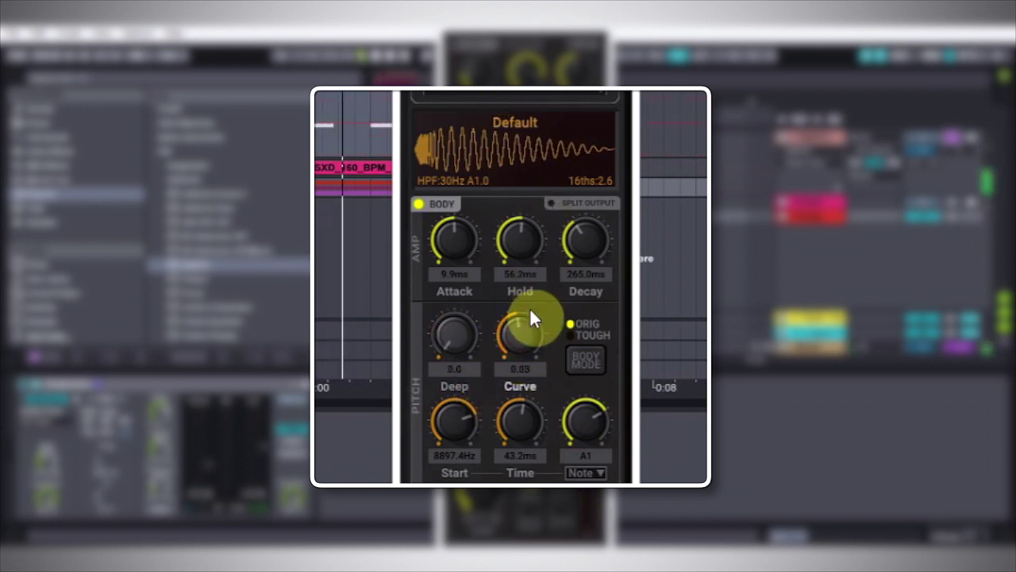
{"action": "left_click_drag", "start_coordinate": [531, 318], "coordinate": [515, 359]}
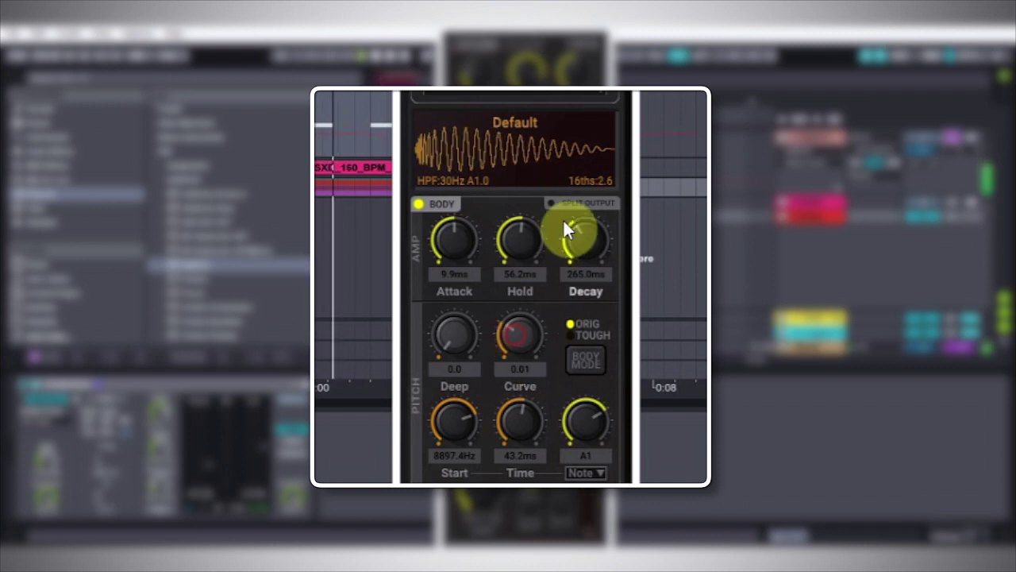
- Return body decay to 179.7 ms, shorten pitch time to 28.6 ms, and lower pitch start
{"action": "left_click_drag", "start_coordinate": [565, 225], "coordinate": [580, 254]}
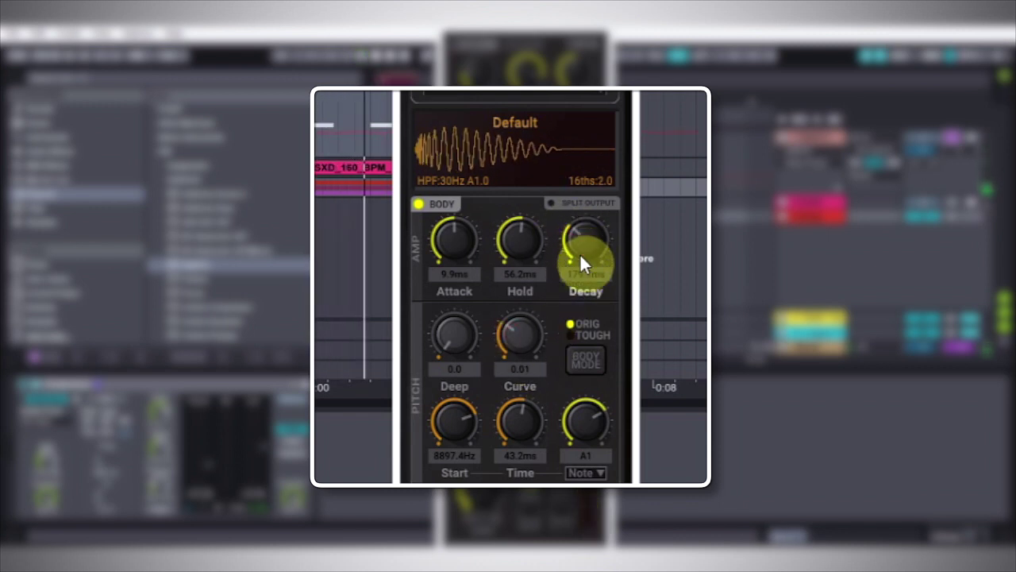
{"action": "mouse_move", "coordinate": [525, 415]}
{"action": "left_mouse_down"}
{"action": "mouse_move", "coordinate": [520, 450]}
{"action": "mouse_move", "coordinate": [528, 342]}
{"action": "mouse_move", "coordinate": [521, 443]}
{"action": "mouse_move", "coordinate": [516, 426]}
{"action": "left_mouse_up"}
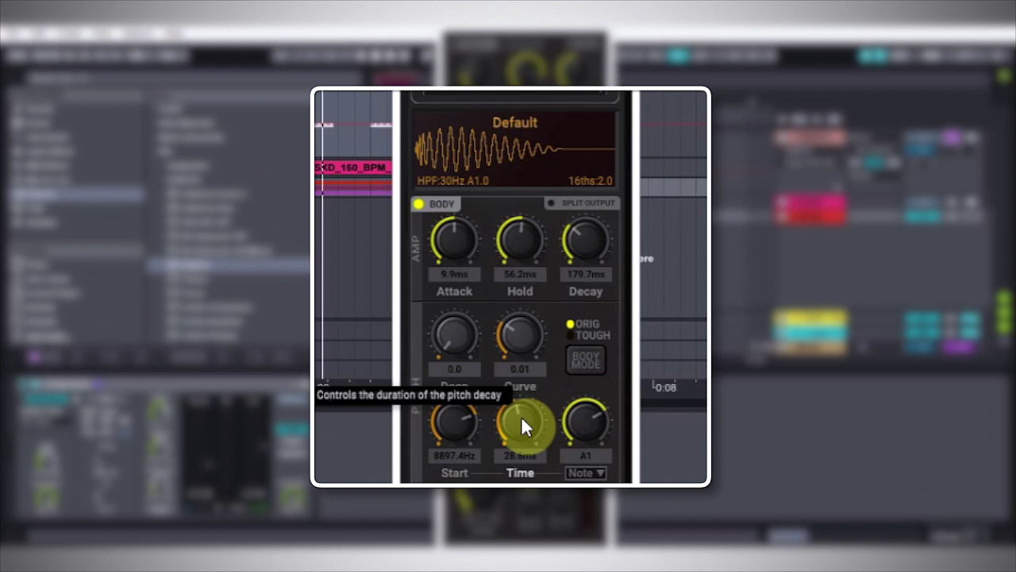
{"action": "left_click_drag", "start_coordinate": [523, 418], "coordinate": [524, 425]}
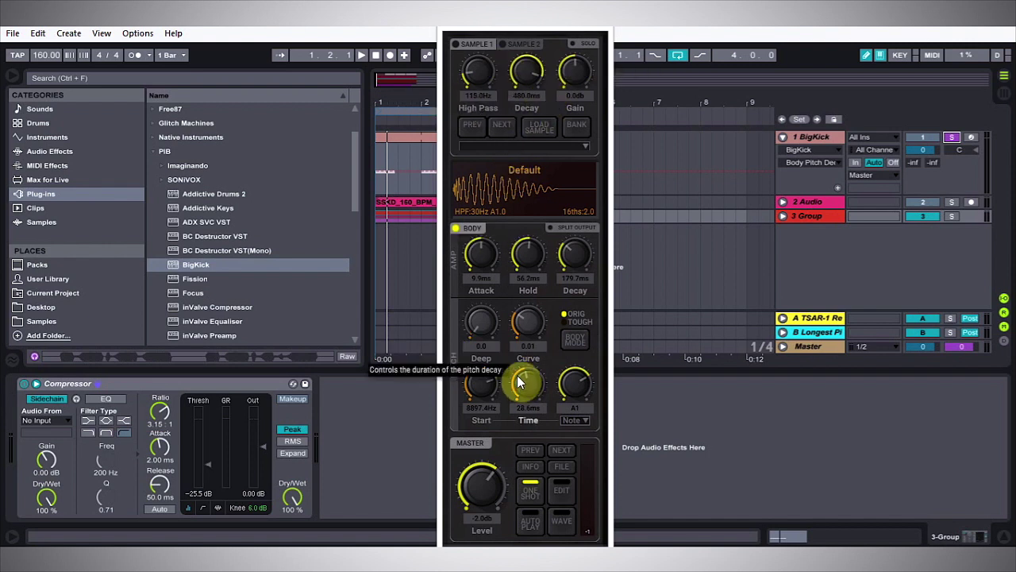
{"action": "left_click_drag", "start_coordinate": [517, 382], "coordinate": [517, 389]}
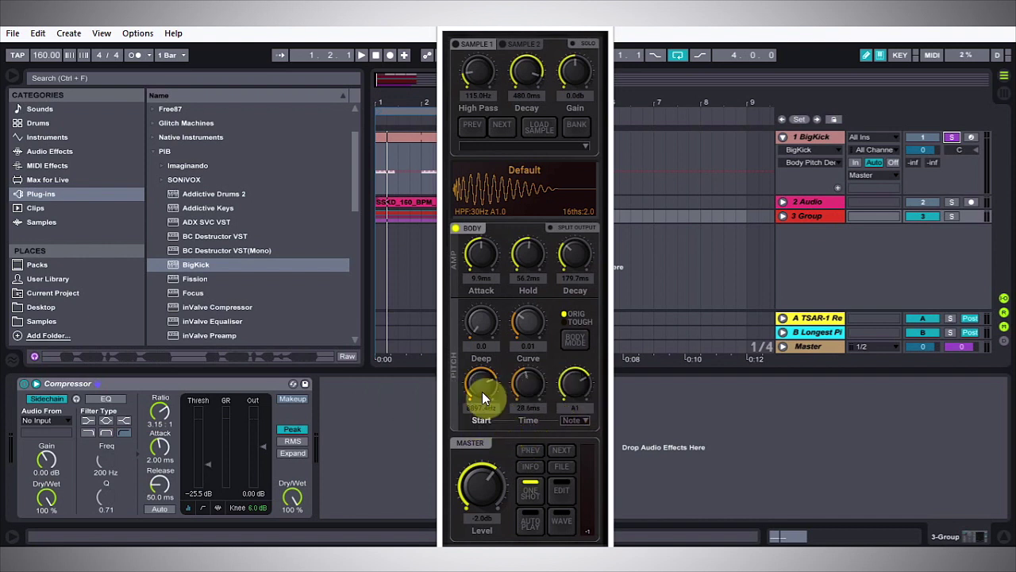
{"action": "key", "text": "space"}
{"action": "mouse_move", "coordinate": [482, 381]}
{"action": "left_mouse_down"}
{"action": "mouse_move", "coordinate": [491, 468]}
{"action": "mouse_move", "coordinate": [503, 364]}
{"action": "mouse_move", "coordinate": [491, 383]}
{"action": "left_mouse_up"}
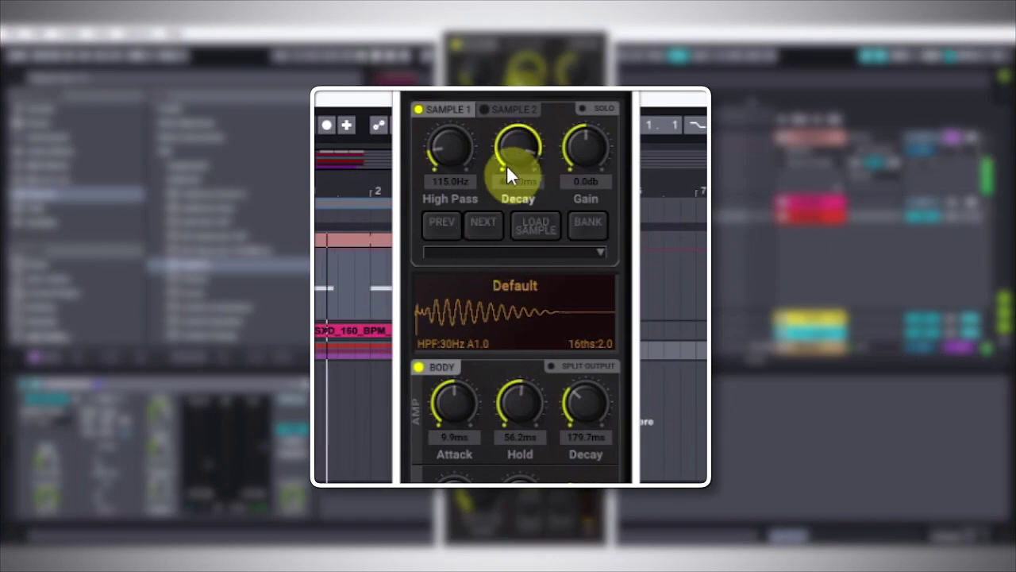
- Shorten both sample layers' decays (second to 12.2 ms) and lower the attack sample gain
{"action": "mouse_move", "coordinate": [510, 147]}
{"action": "left_mouse_down"}
{"action": "mouse_move", "coordinate": [509, 196]}
{"action": "mouse_move", "coordinate": [506, 161]}
{"action": "mouse_move", "coordinate": [520, 131]}
{"action": "mouse_move", "coordinate": [532, 154]}
{"action": "left_mouse_up"}
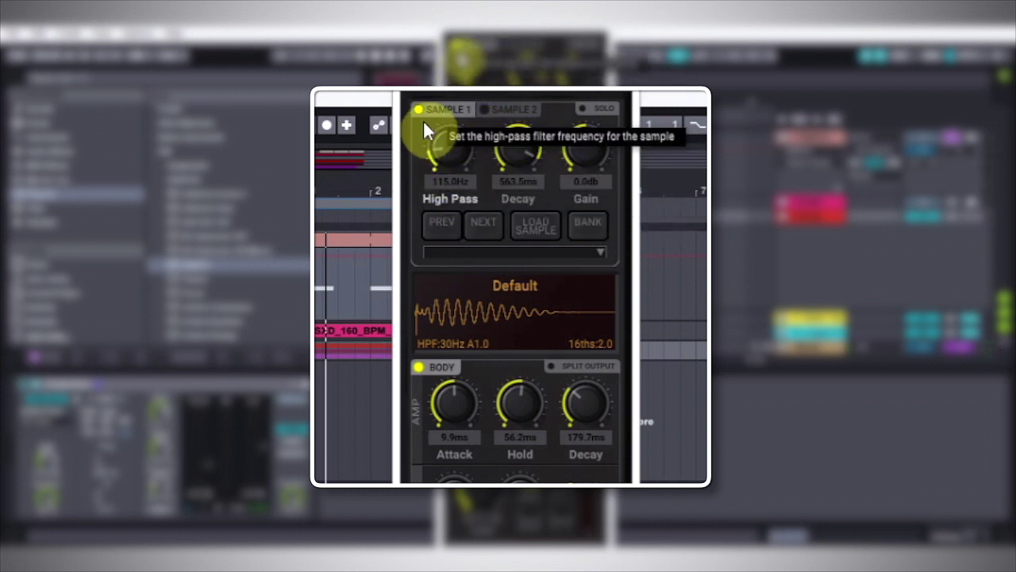
{"action": "left_click", "coordinate": [499, 109]}
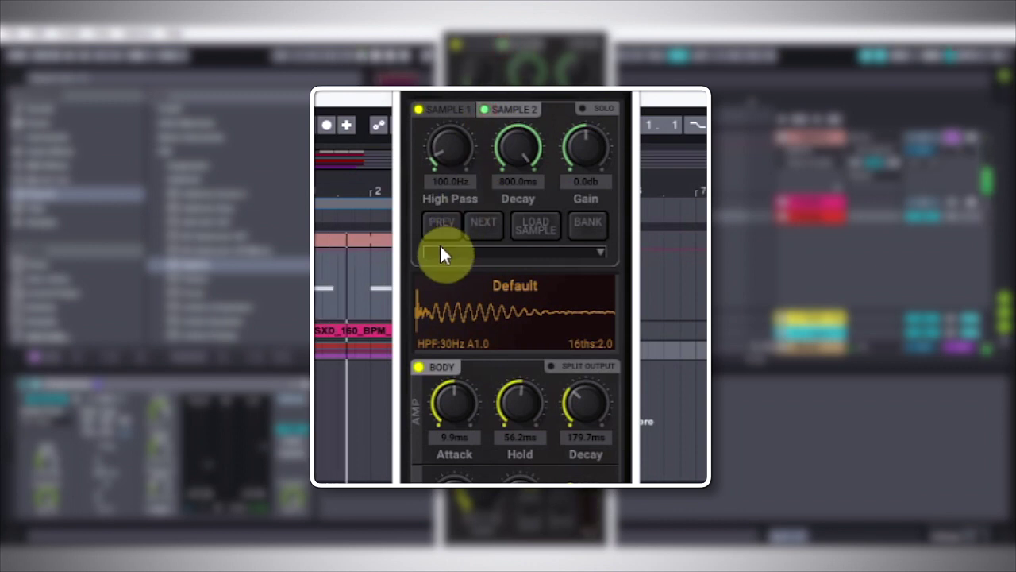
{"action": "left_click_drag", "start_coordinate": [517, 143], "coordinate": [510, 235]}
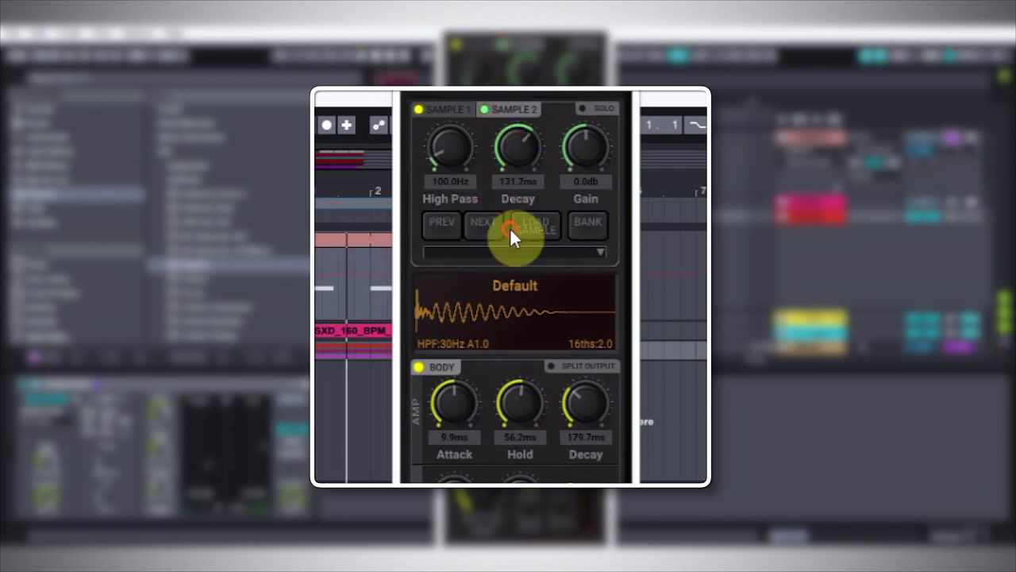
{"action": "left_click_drag", "start_coordinate": [510, 137], "coordinate": [513, 190]}
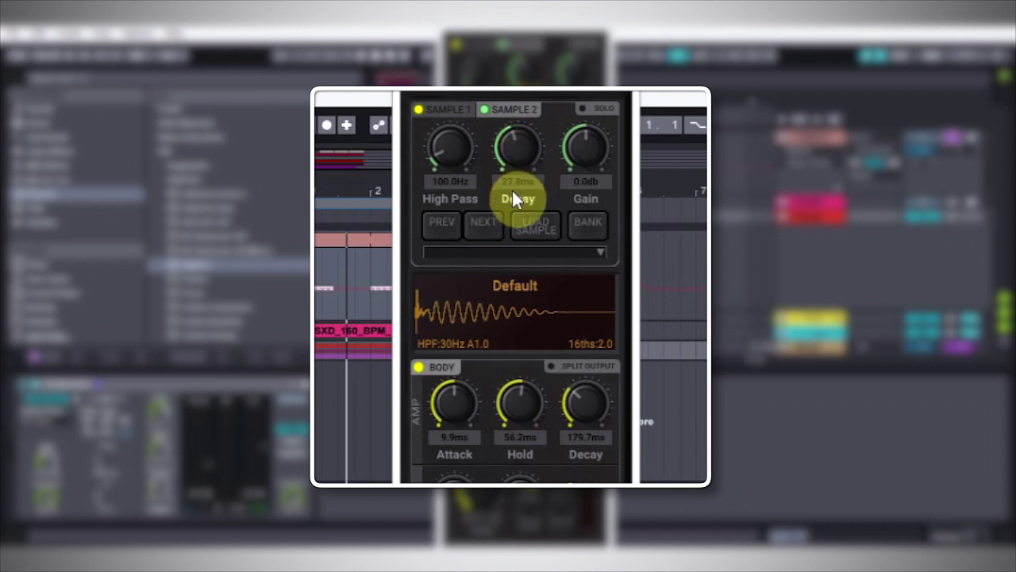
{"action": "mouse_move", "coordinate": [512, 192]}
{"action": "left_mouse_down"}
{"action": "mouse_move", "coordinate": [516, 216]}
{"action": "mouse_move", "coordinate": [507, 199]}
{"action": "left_mouse_up"}
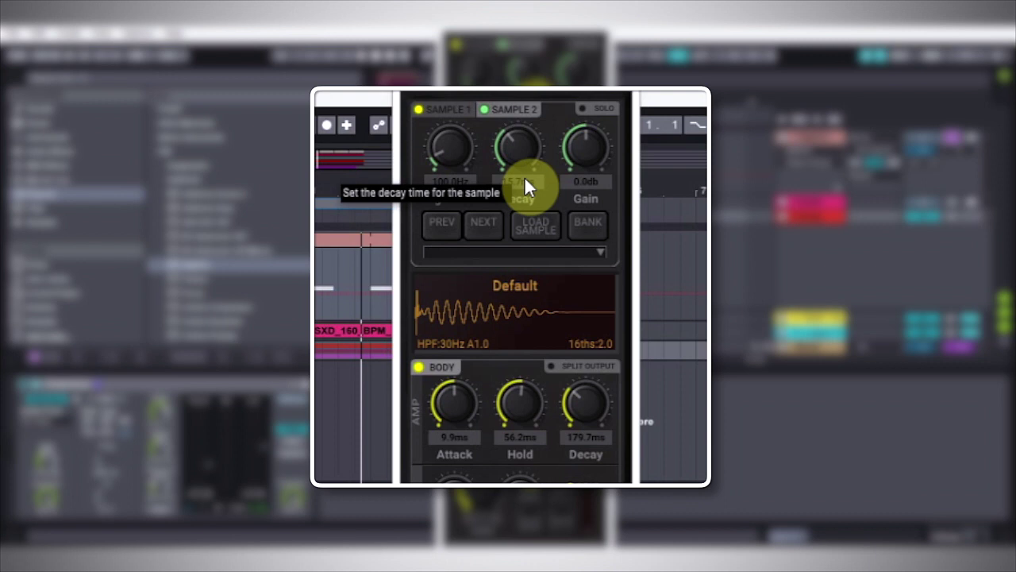
{"action": "left_click_drag", "start_coordinate": [584, 141], "coordinate": [587, 161]}
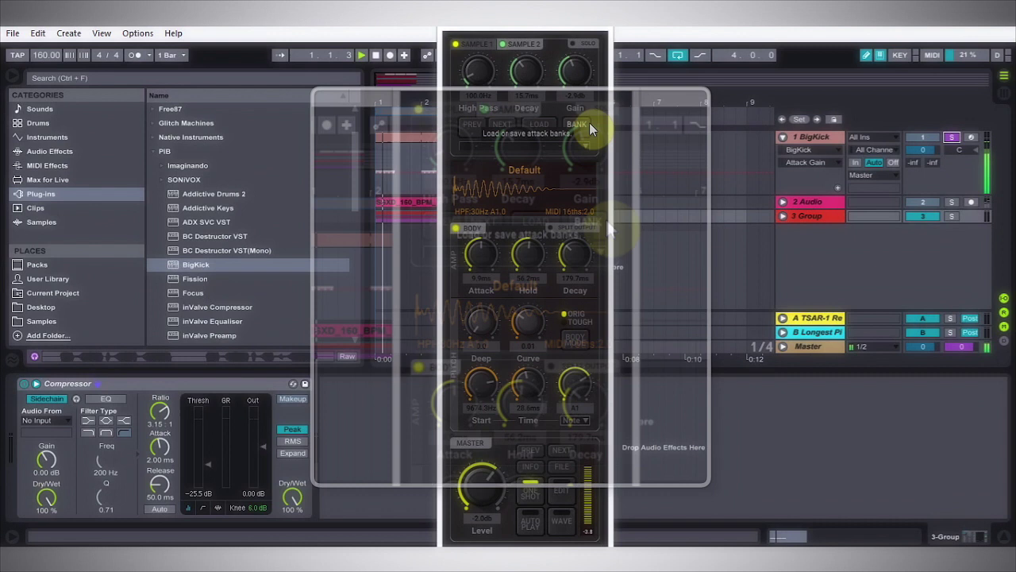
- Load Wide02.wav from the Wide Attacks bank into the attack layer and shorten its decay to 309.1 ms
{"action": "left_click", "coordinate": [581, 128]}
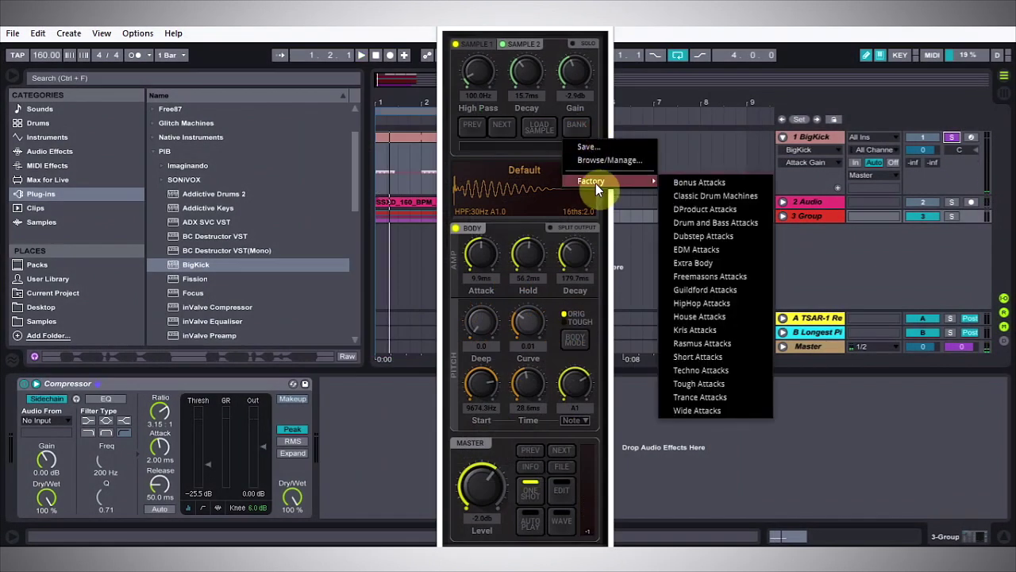
{"action": "mouse_move", "coordinate": [603, 181]}
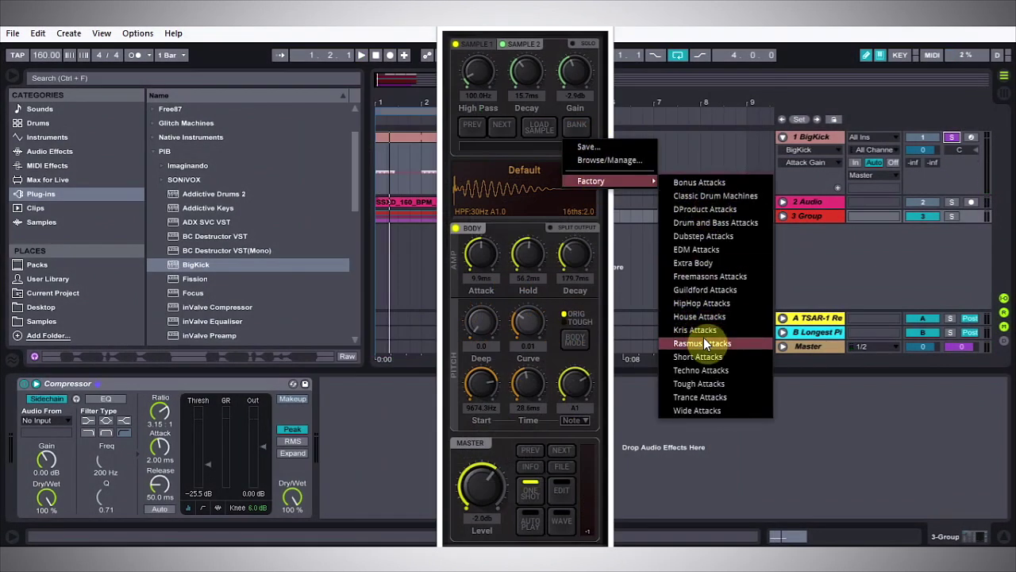
{"action": "left_click", "coordinate": [698, 409]}
{"action": "key", "text": "space"}
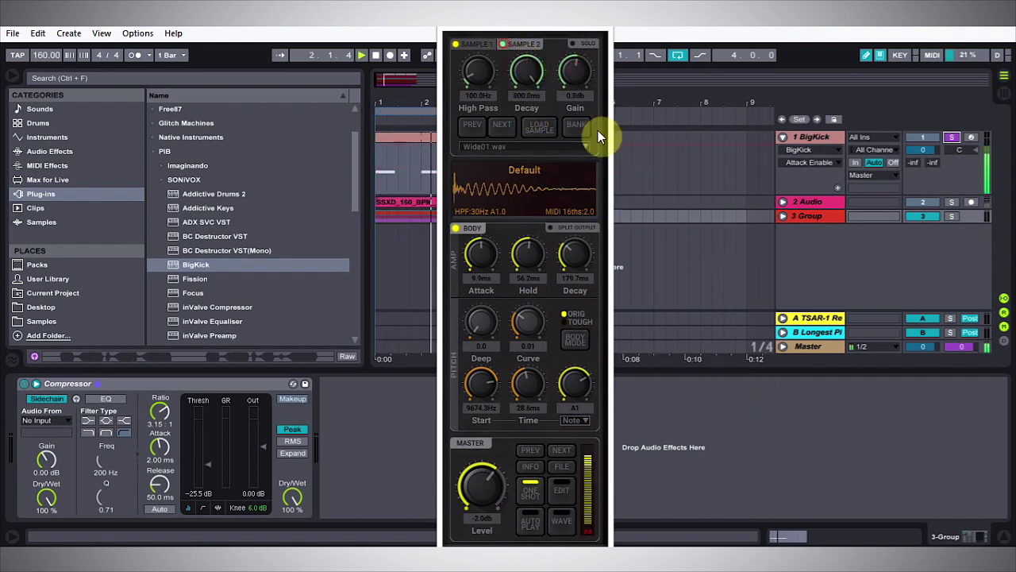
{"action": "left_click", "coordinate": [532, 42]}
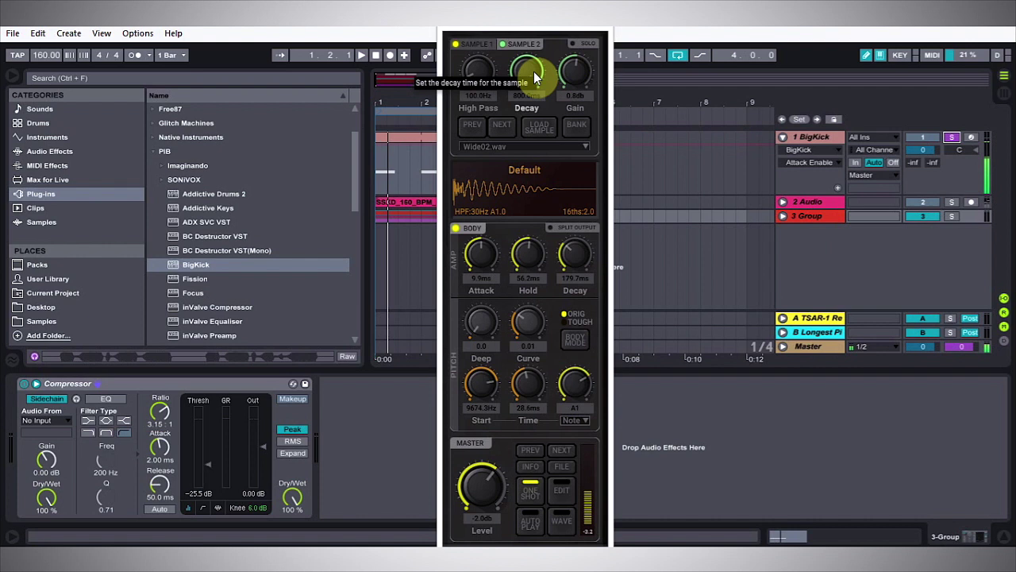
{"action": "left_click_drag", "start_coordinate": [532, 74], "coordinate": [532, 85]}
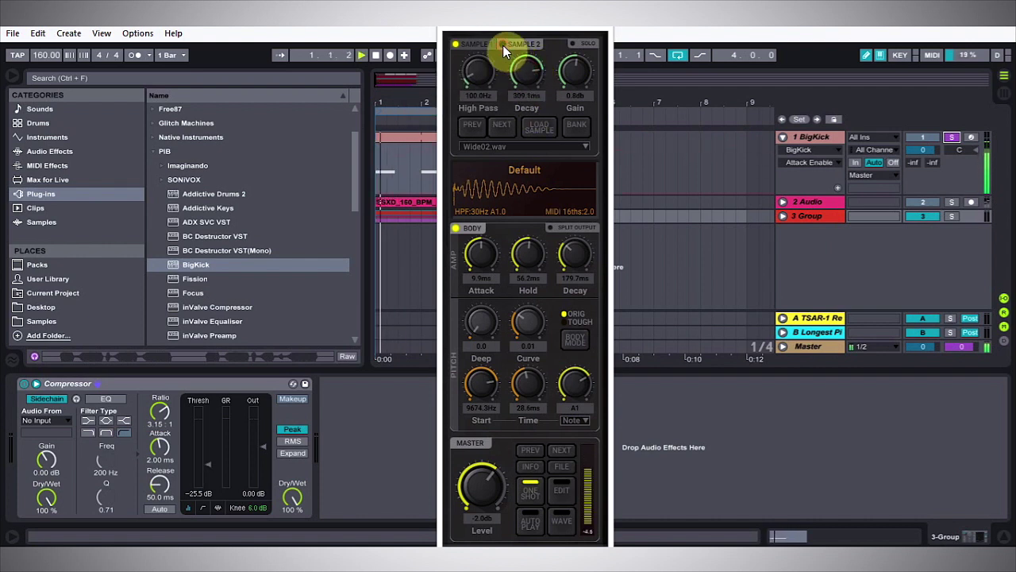
{"action": "left_click", "coordinate": [455, 43]}
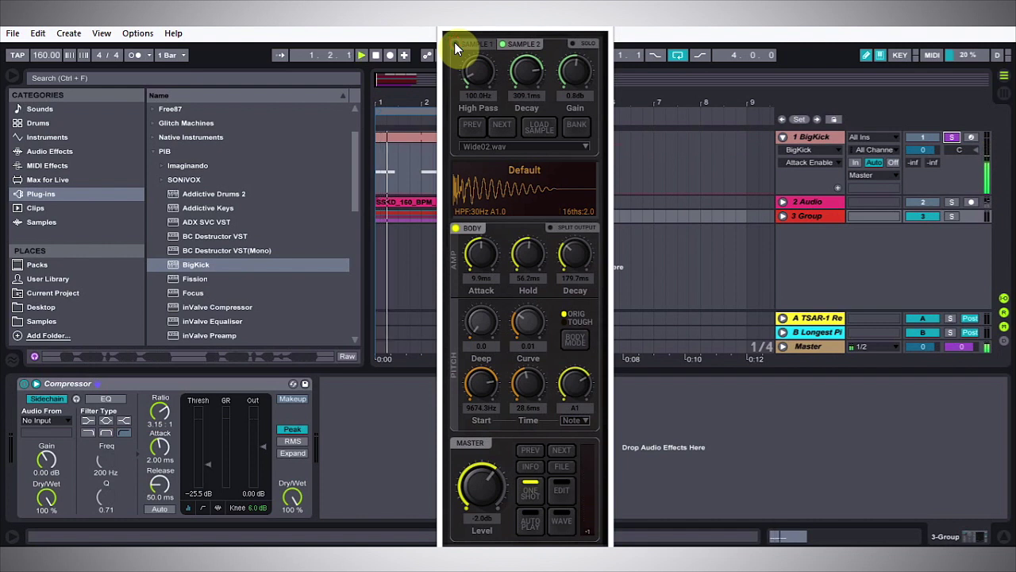
{"action": "left_click", "coordinate": [455, 43]}
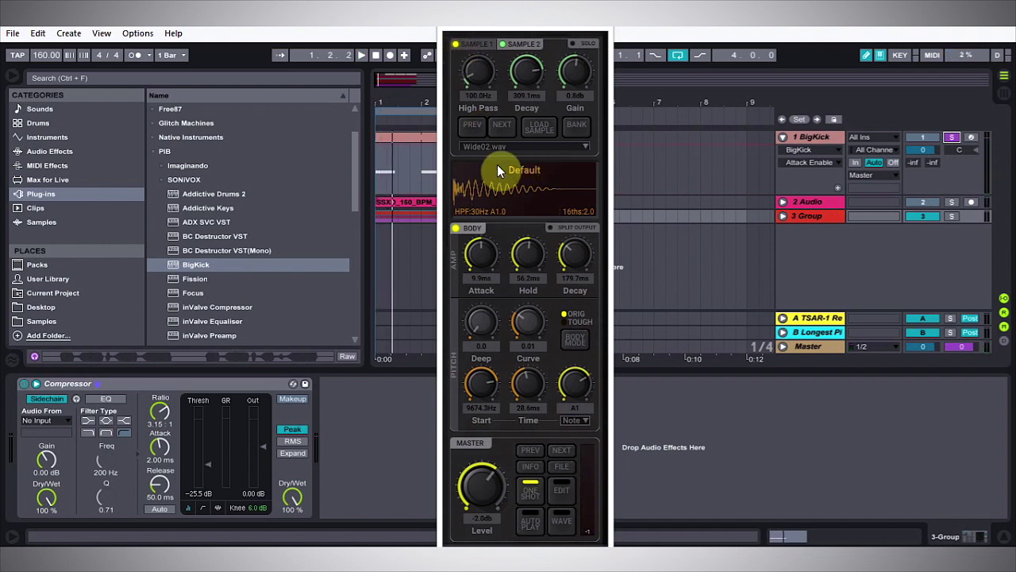
- Audition the kick on the BigKick track and close the BigKick window
{"action": "left_click", "coordinate": [953, 137]}
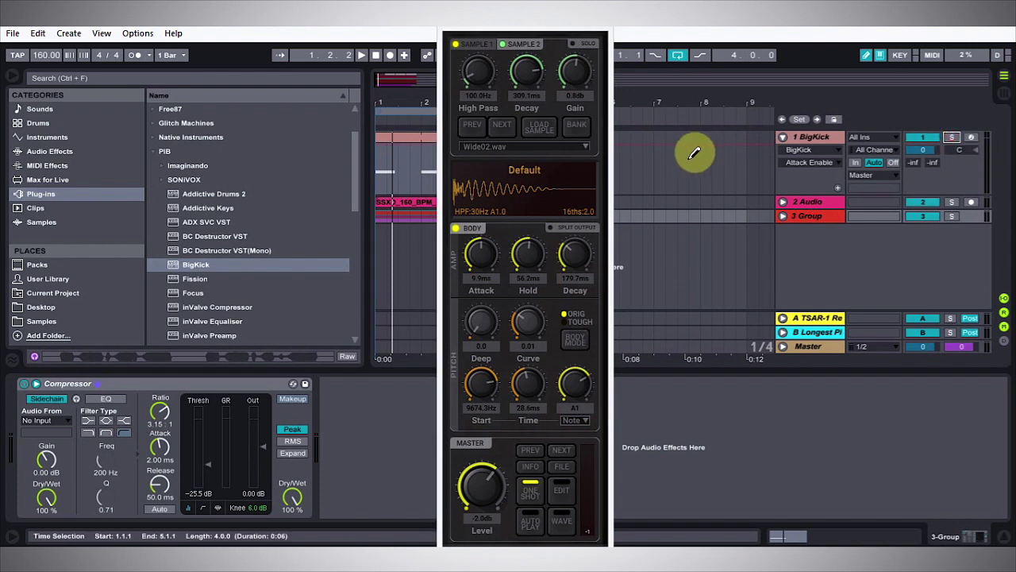
{"action": "key", "text": "space"}
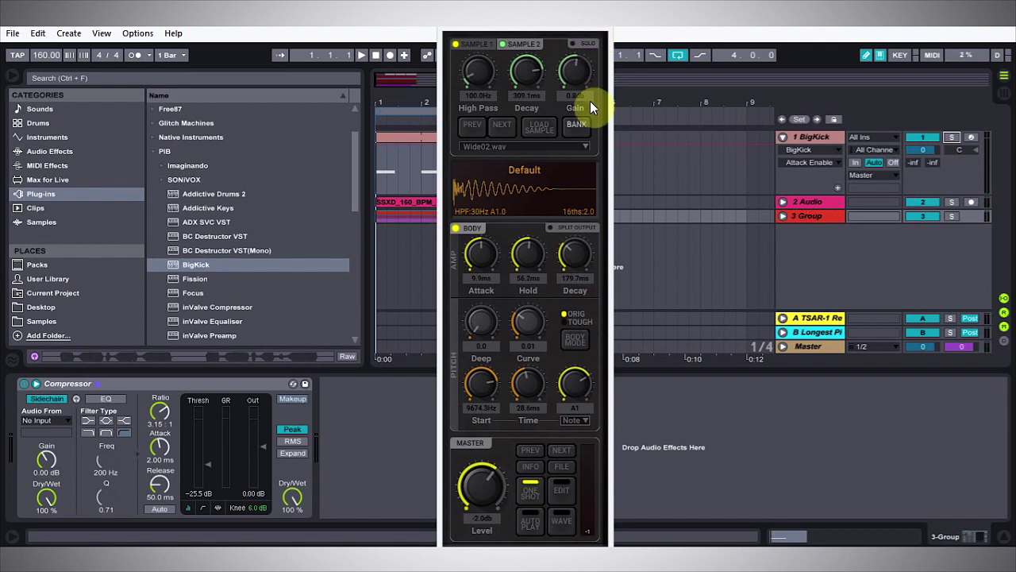
{"action": "left_click", "coordinate": [813, 137]}
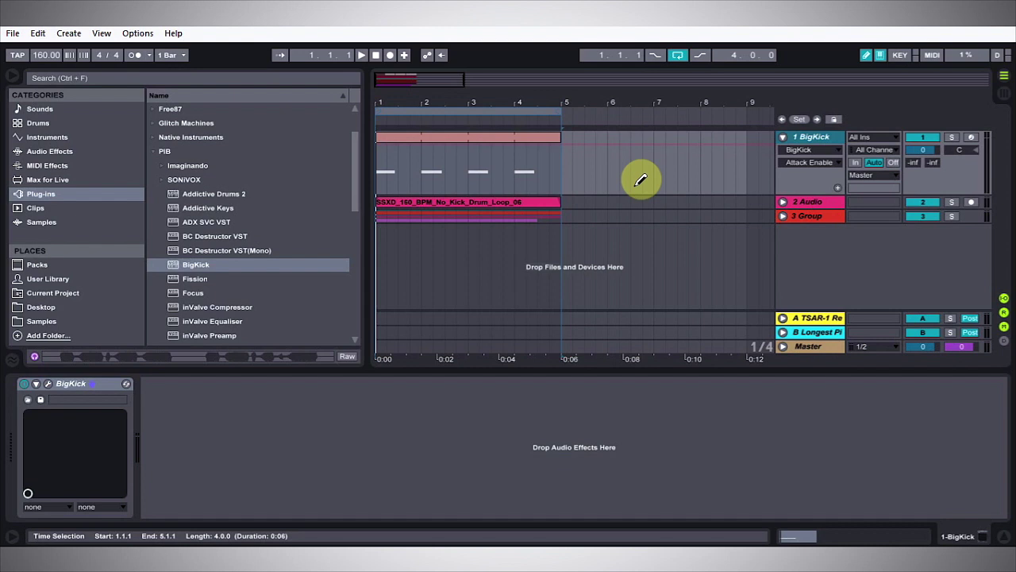
- Insert a MIDI track with an External Instrument sending MIDI to 1-BigKick
{"action": "key", "text": "ctrl+shift+t"}
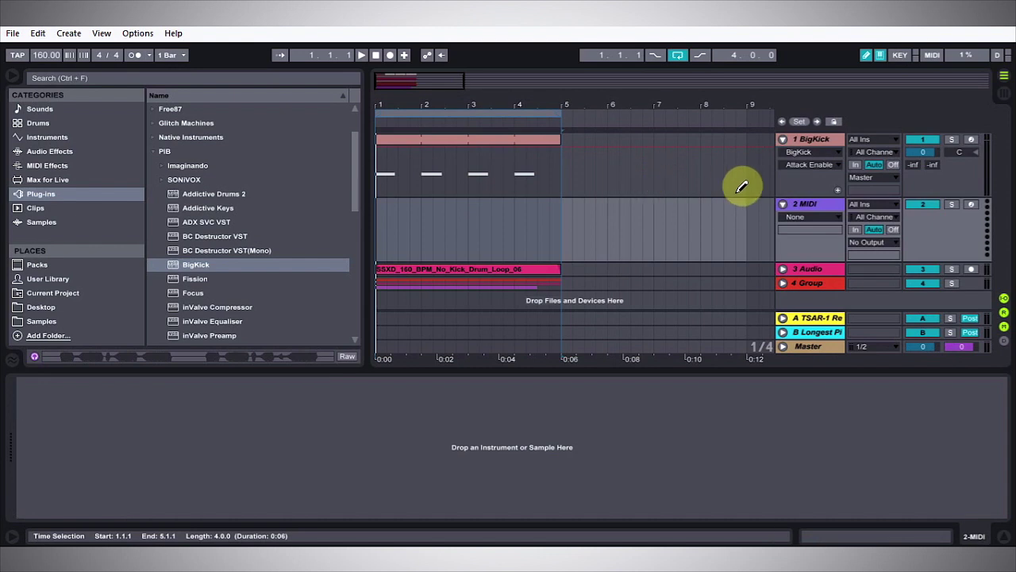
{"action": "left_click", "coordinate": [35, 138]}
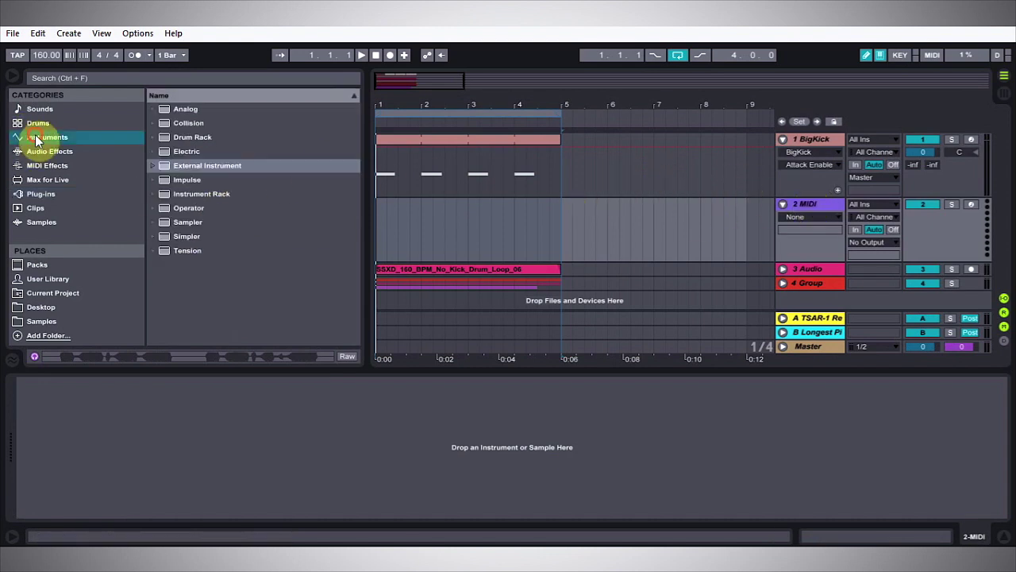
{"action": "left_click", "coordinate": [169, 165]}
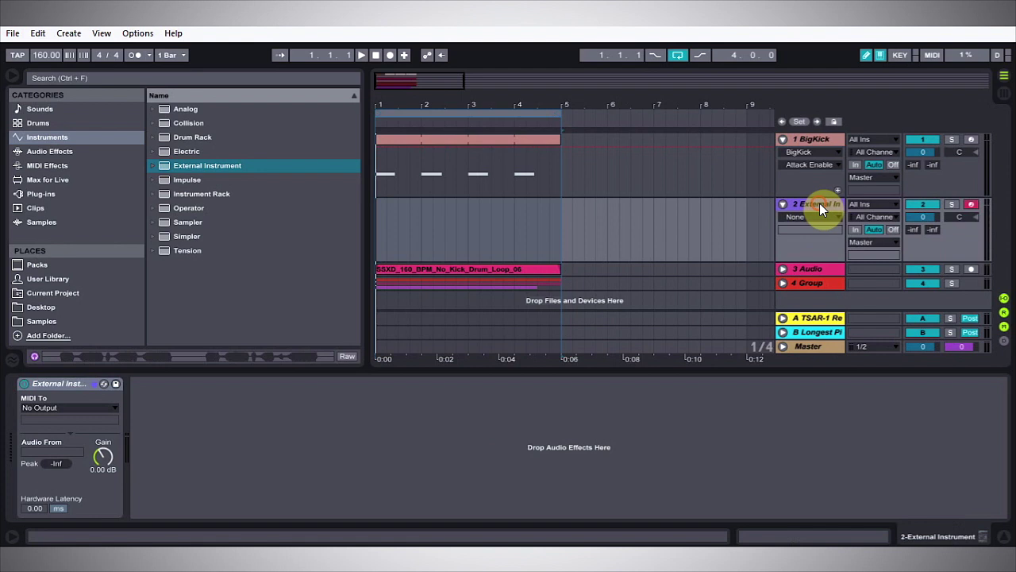
{"action": "left_click", "coordinate": [35, 408]}
{"action": "left_click", "coordinate": [56, 432]}
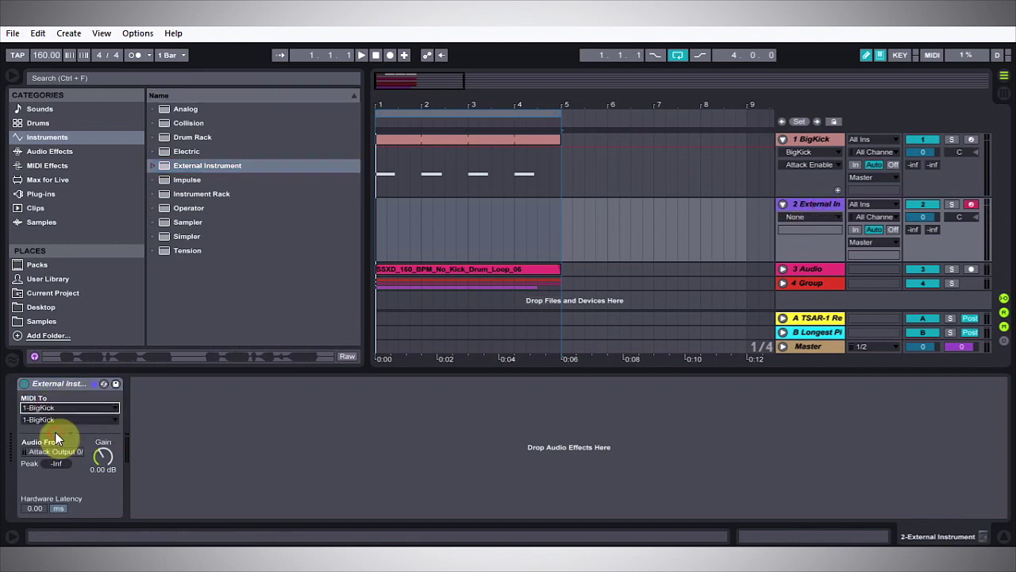
- Reopen BigKick, start playback, and solo the new attack track
{"action": "left_click", "coordinate": [834, 143]}
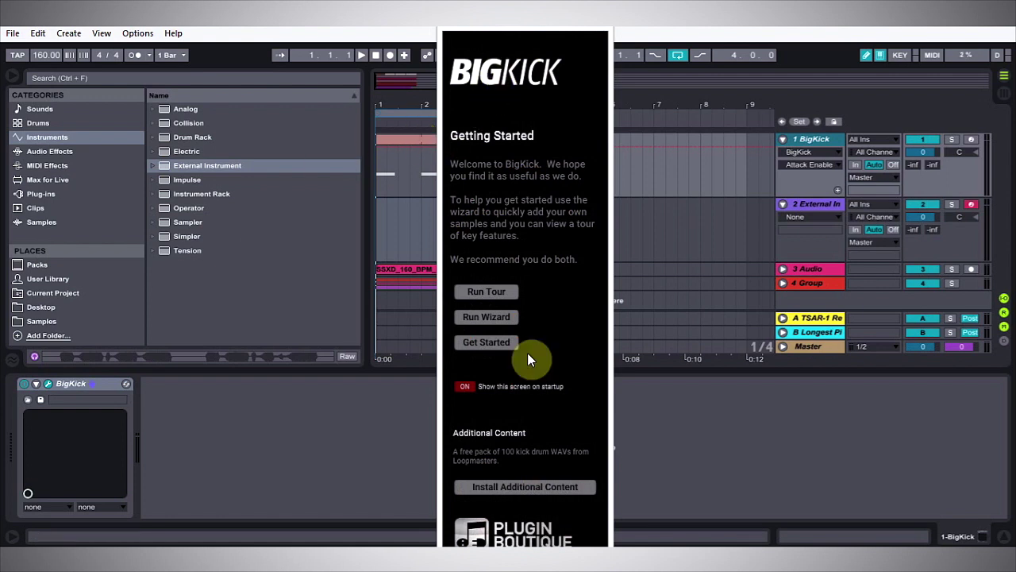
{"action": "left_click", "coordinate": [497, 343]}
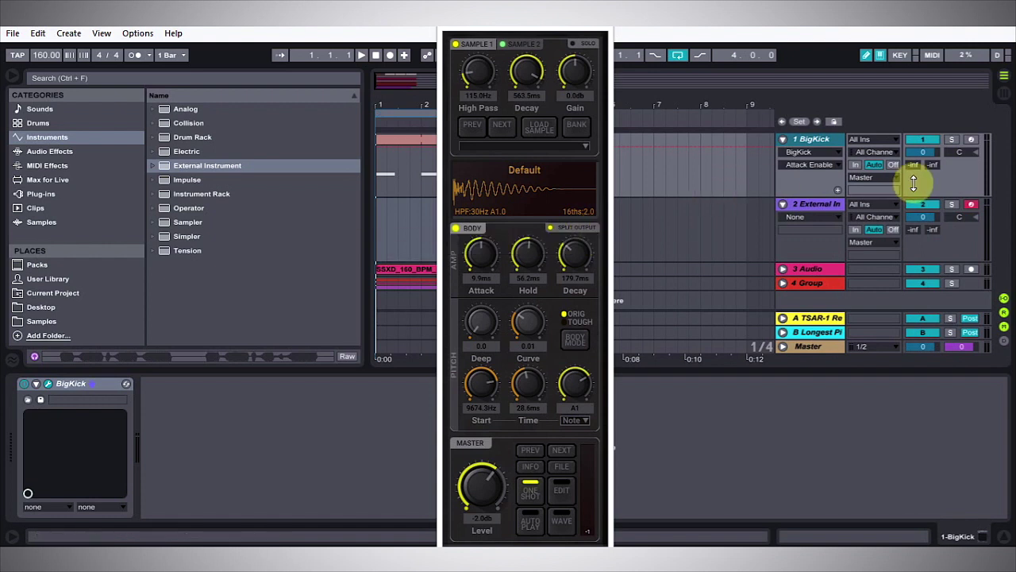
{"action": "key", "text": "space"}
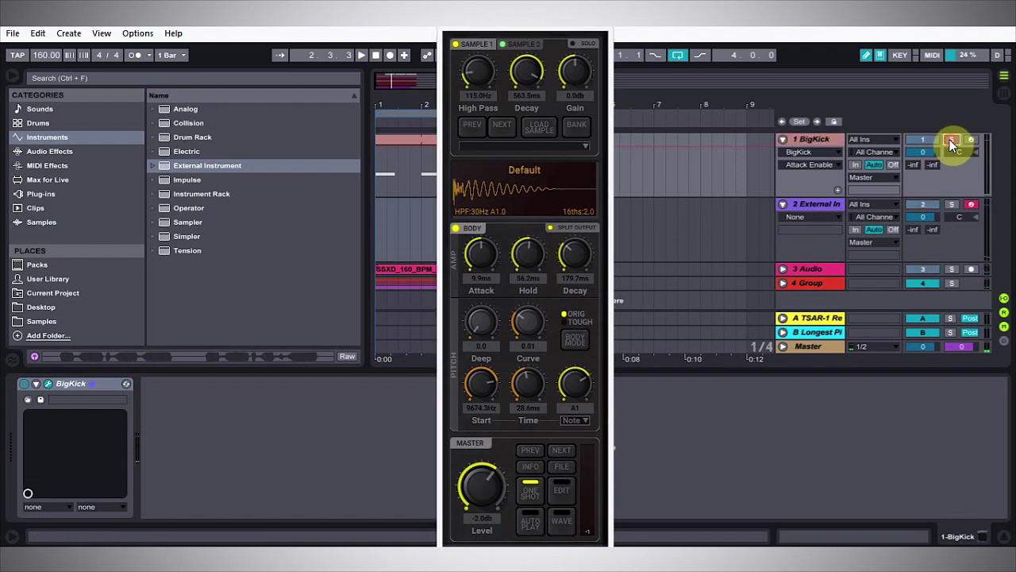
{"action": "left_click", "coordinate": [952, 205]}
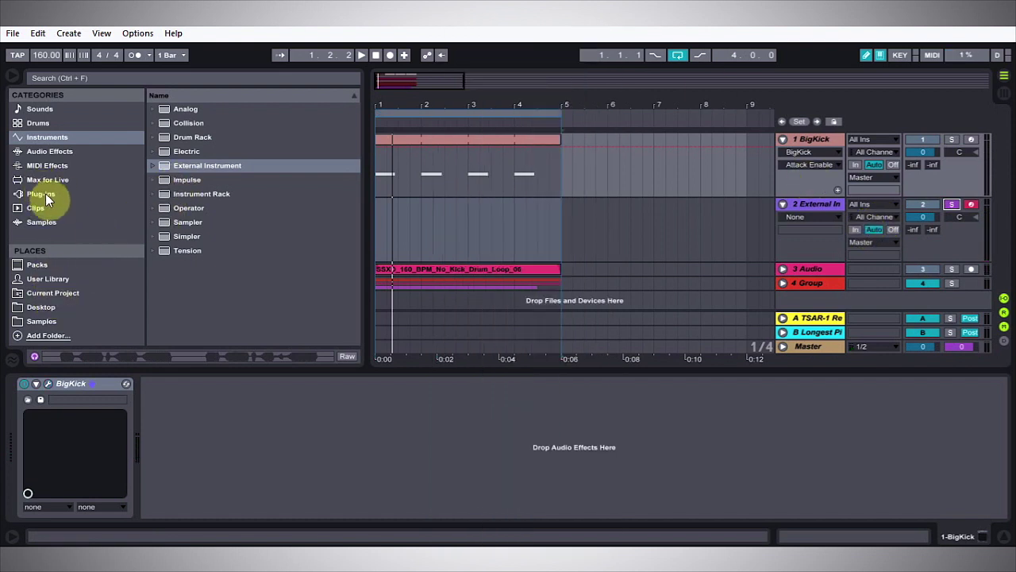
- Add EQ Eight to track 2 and make band 1 a low cut near 35 Hz
{"action": "left_click", "coordinate": [47, 151]}
{"action": "left_click_drag", "start_coordinate": [177, 250], "coordinate": [490, 208]}
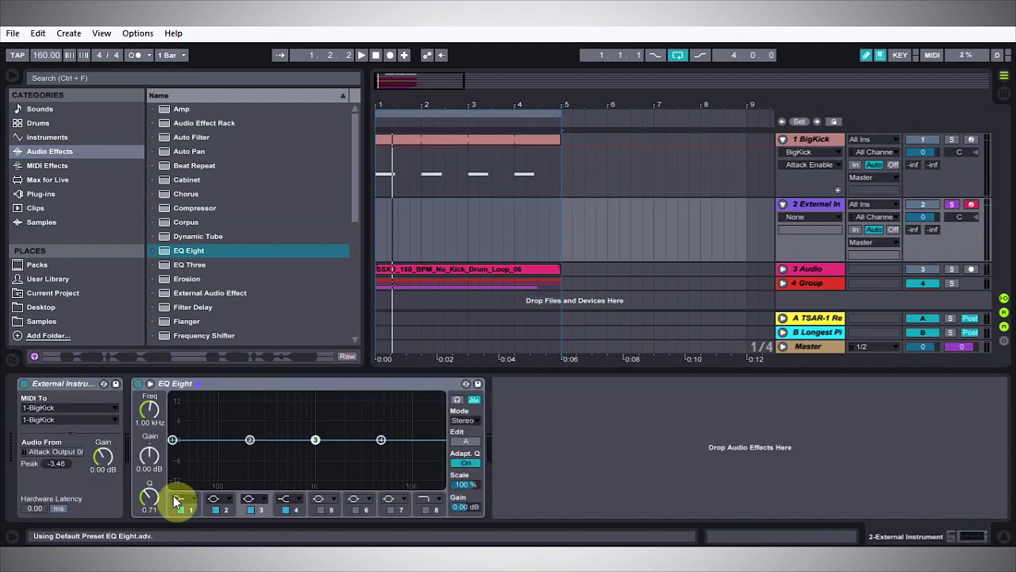
{"action": "left_click", "coordinate": [178, 500]}
{"action": "left_click_drag", "start_coordinate": [173, 439], "coordinate": [170, 451]}
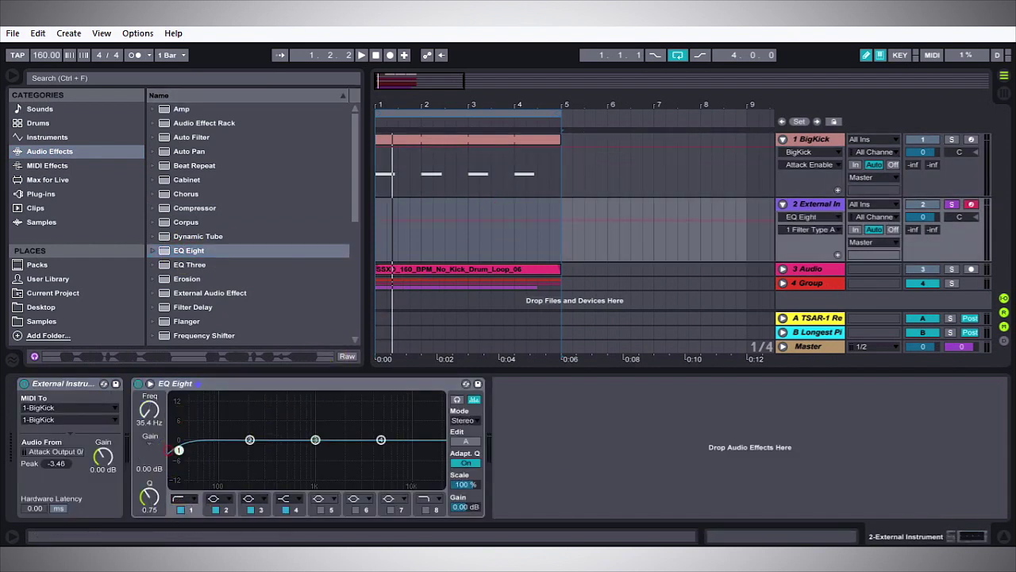
- Add EQ Eight to the BigKick track and move its band 1 to about 98 Hz
{"action": "left_click_drag", "start_coordinate": [177, 250], "coordinate": [469, 148]}
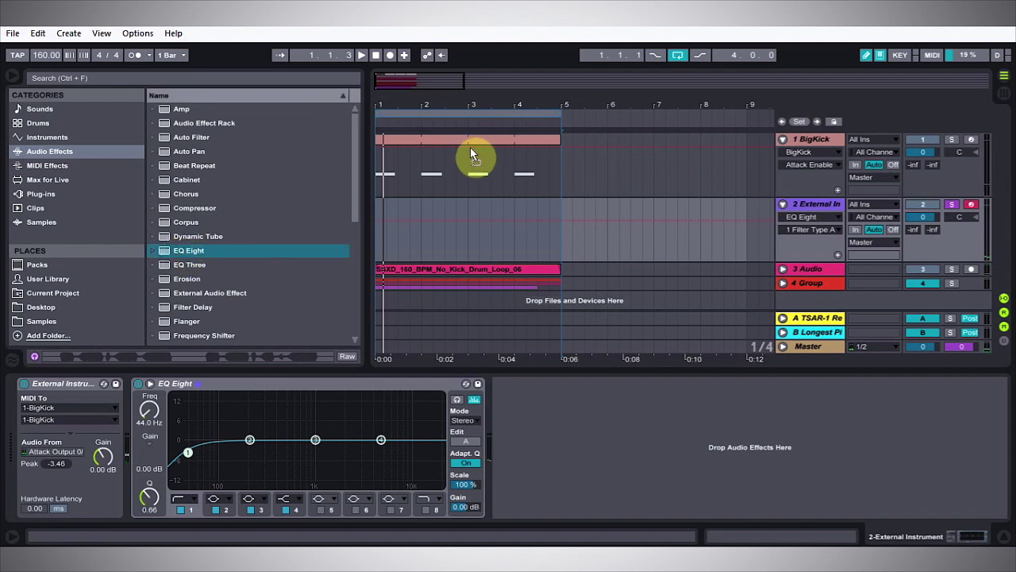
{"action": "key", "text": "space"}
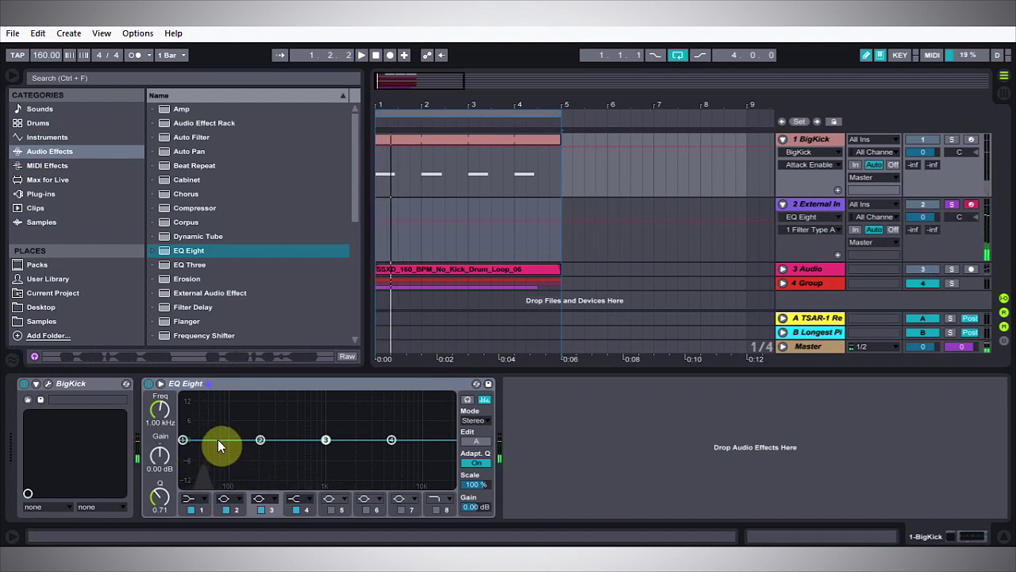
{"action": "left_click_drag", "start_coordinate": [163, 423], "coordinate": [226, 466]}
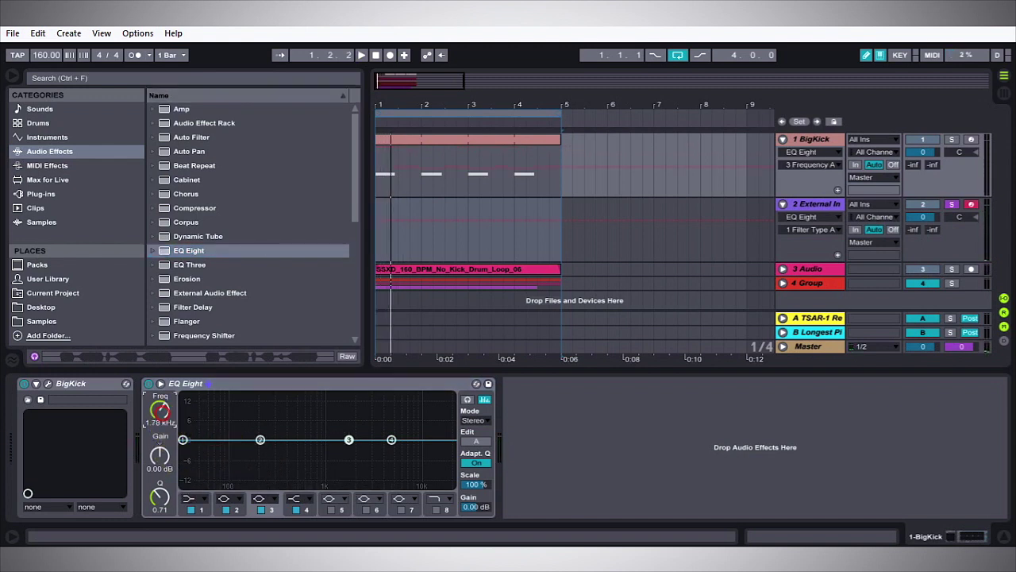
{"action": "key", "text": "space"}
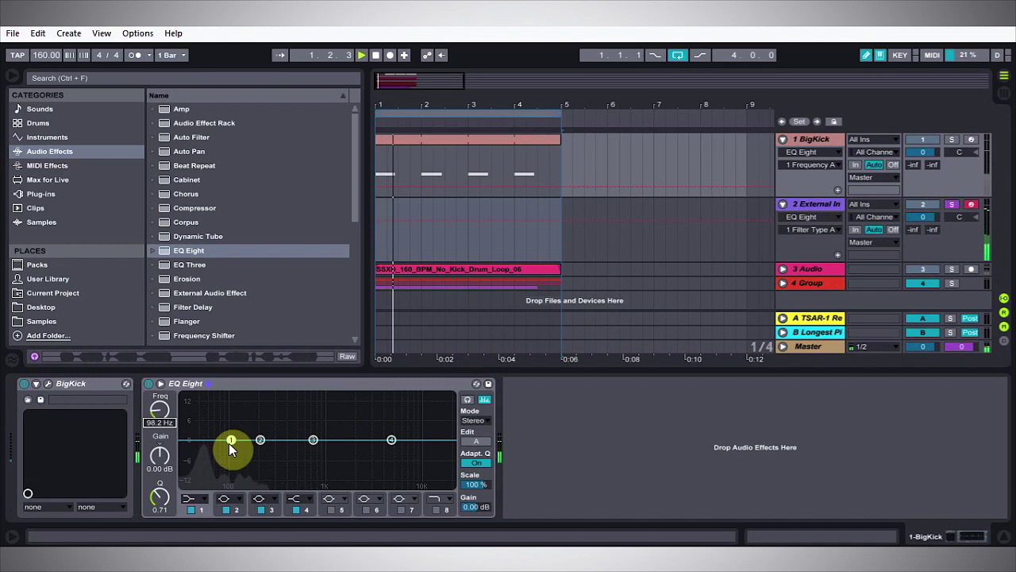
- Raise track 2's low cut to about 65.8 Hz, compare with the EQ bypassed, and stop playback
{"action": "left_click", "coordinate": [810, 204]}
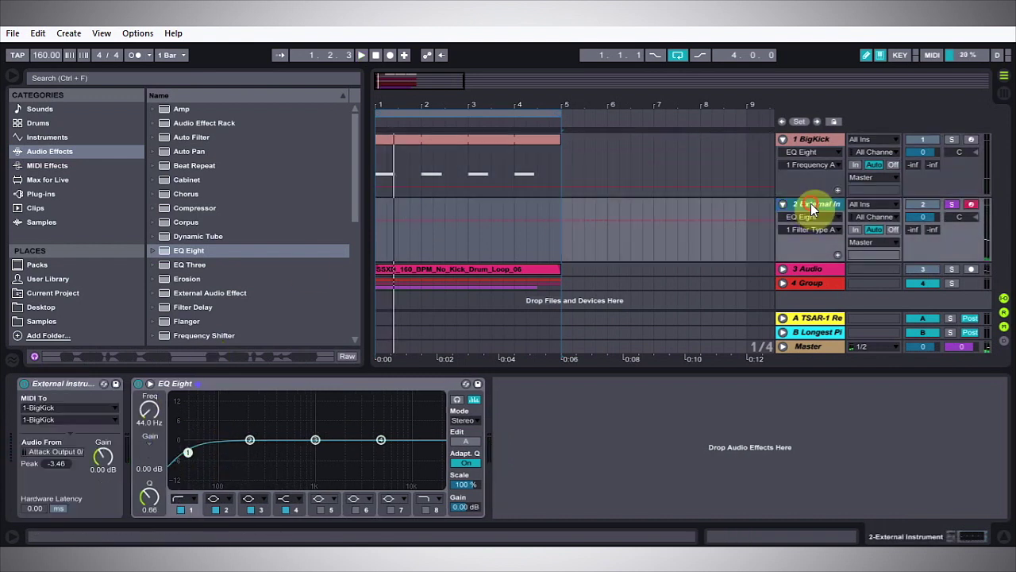
{"action": "left_click", "coordinate": [149, 410]}
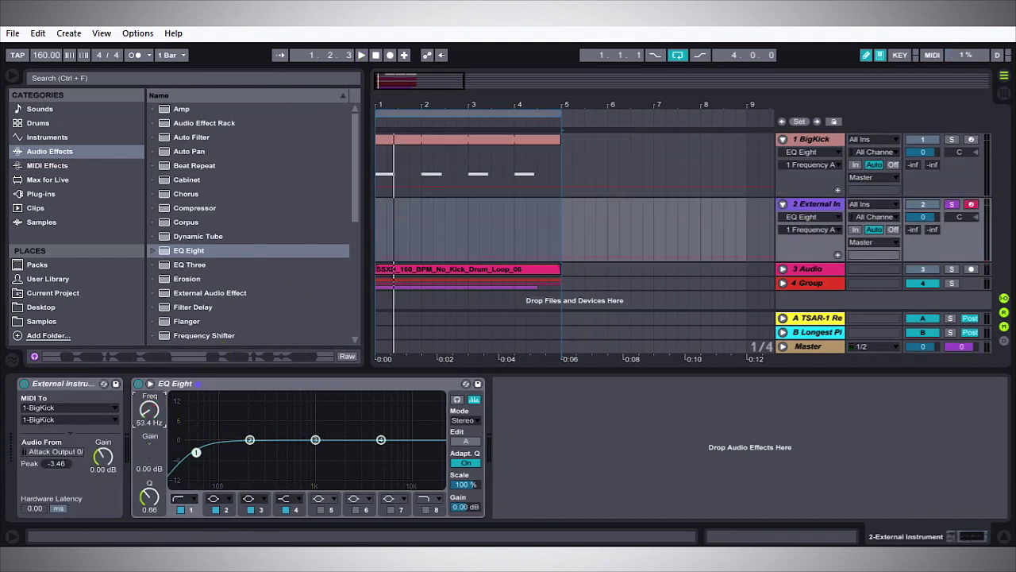
{"action": "left_click_drag", "start_coordinate": [150, 410], "coordinate": [149, 405]}
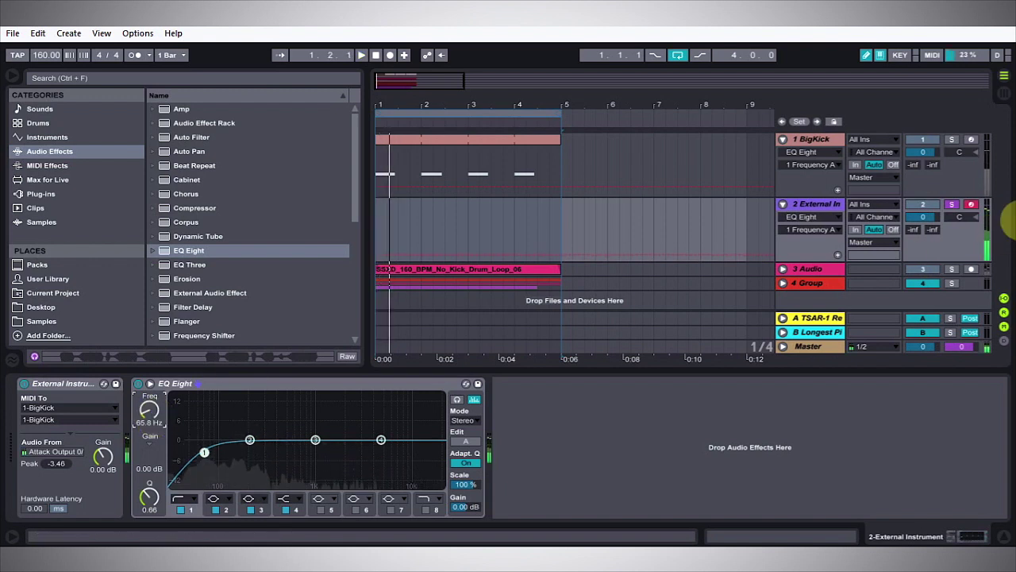
{"action": "left_click", "coordinate": [951, 139]}
{"action": "key", "text": "space"}
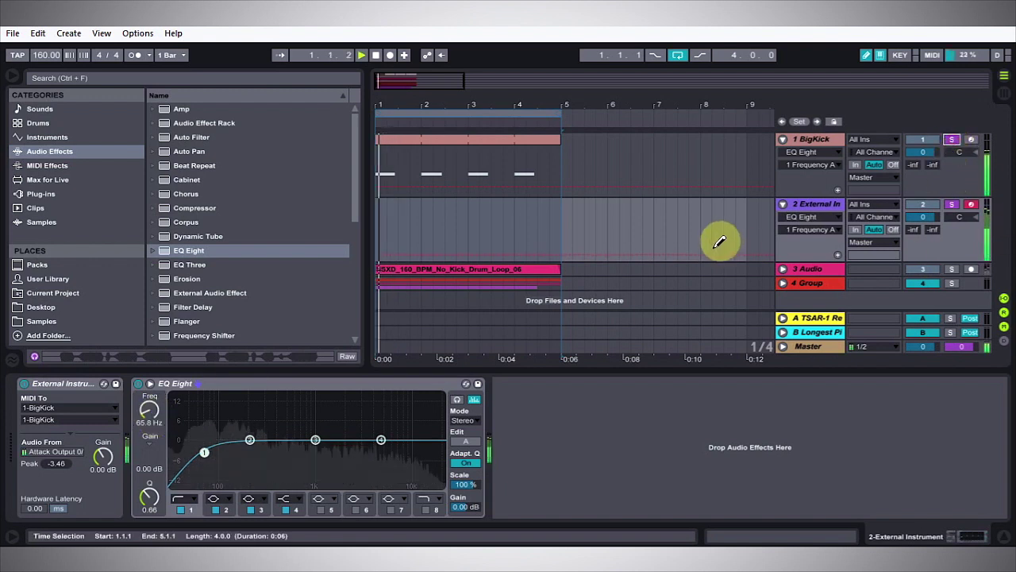
{"action": "left_click", "coordinate": [139, 384]}
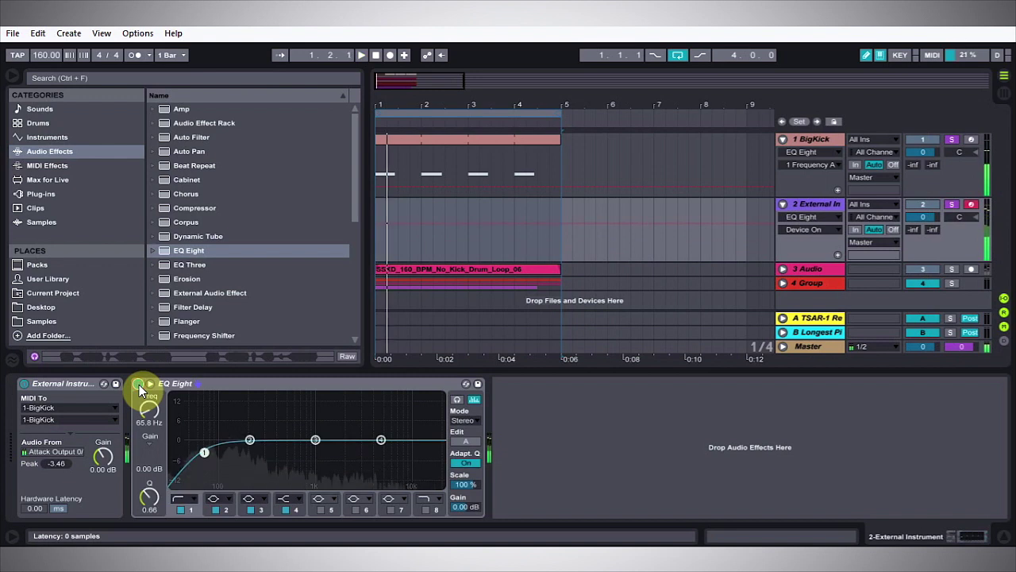
{"action": "key", "text": "space"}
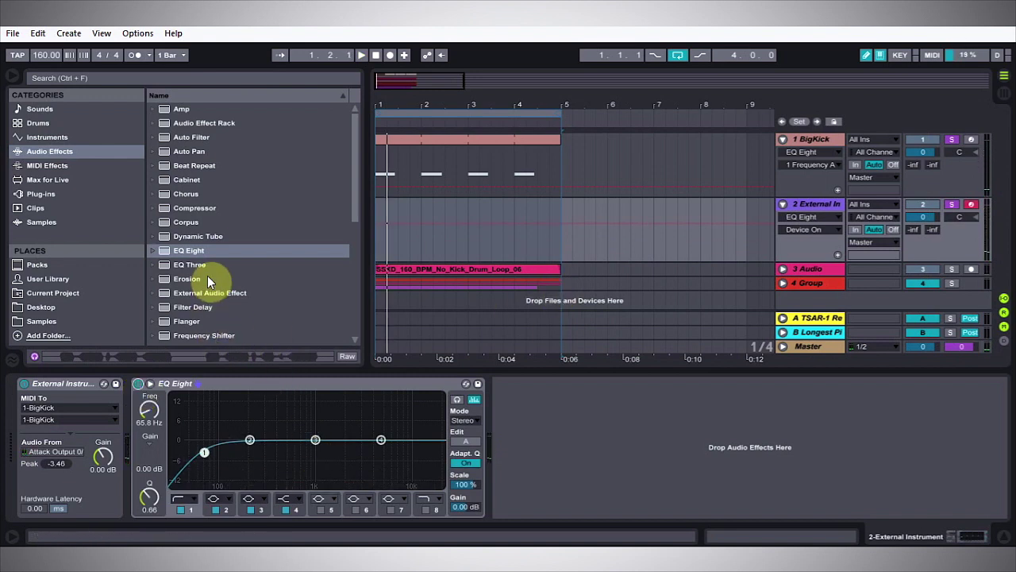
- Add Punish after EQ Eight on track 2 and load its Transients preset
{"action": "left_click", "coordinate": [43, 194]}
{"action": "left_click_drag", "start_coordinate": [193, 250], "coordinate": [633, 470]}
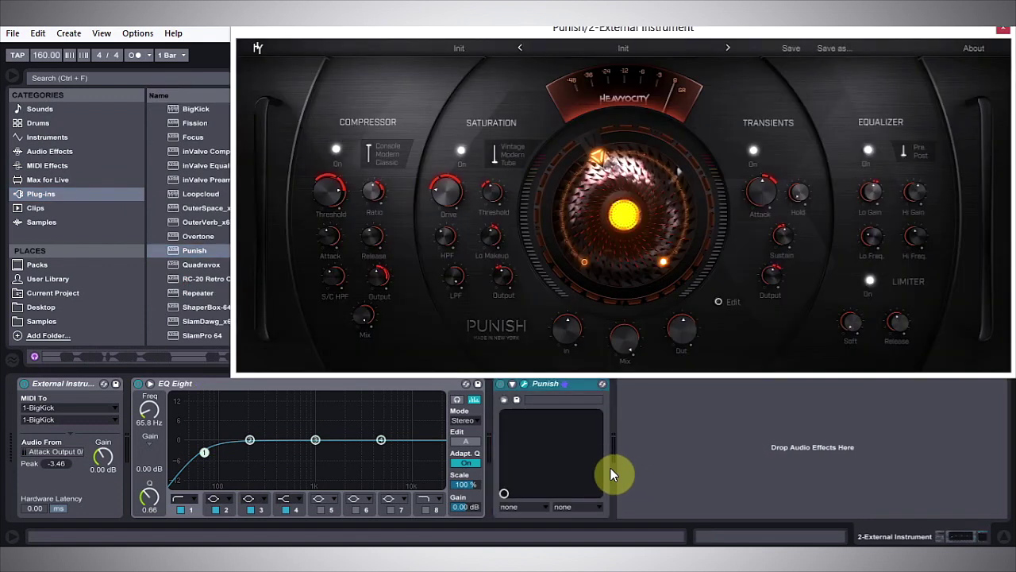
{"action": "left_click", "coordinate": [617, 47]}
{"action": "mouse_move", "coordinate": [602, 94]}
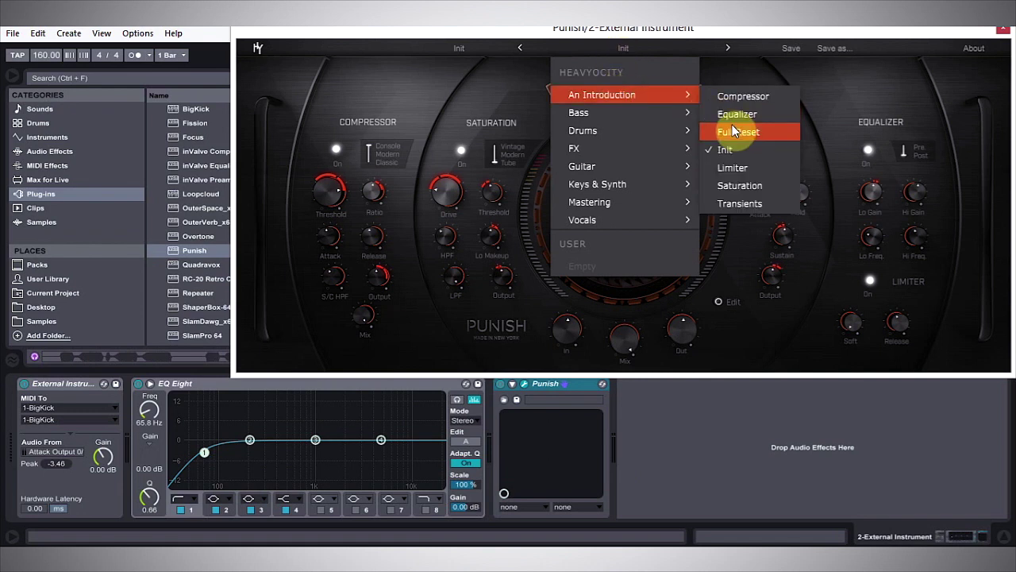
{"action": "left_click", "coordinate": [734, 206]}
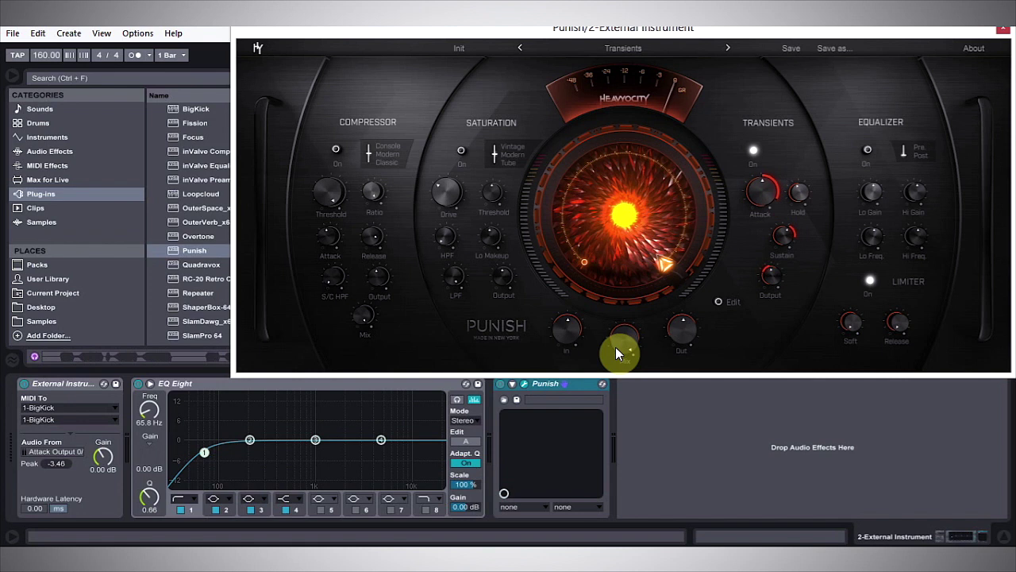
{"action": "key", "text": "space"}
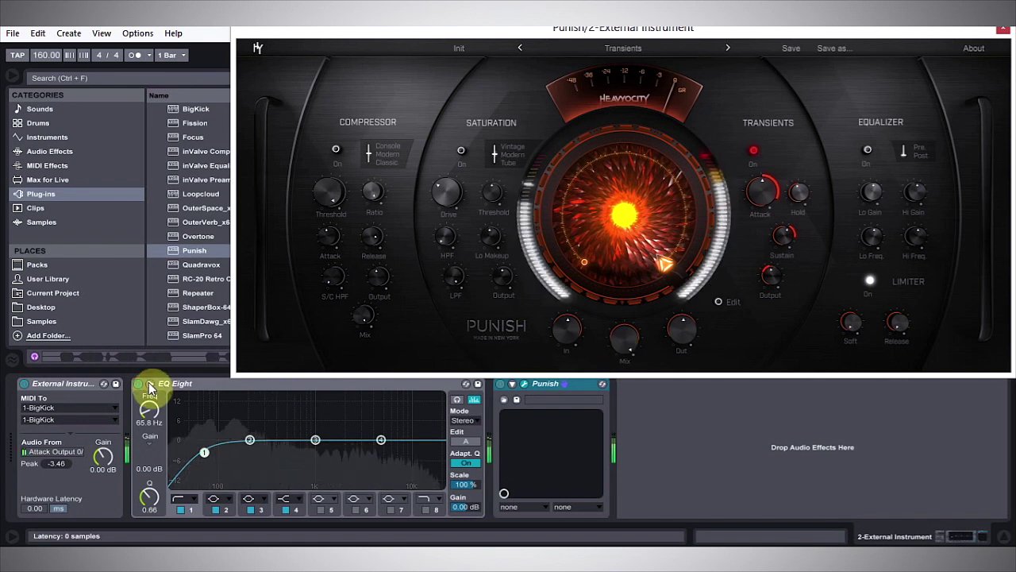
{"action": "left_click", "coordinate": [498, 385]}
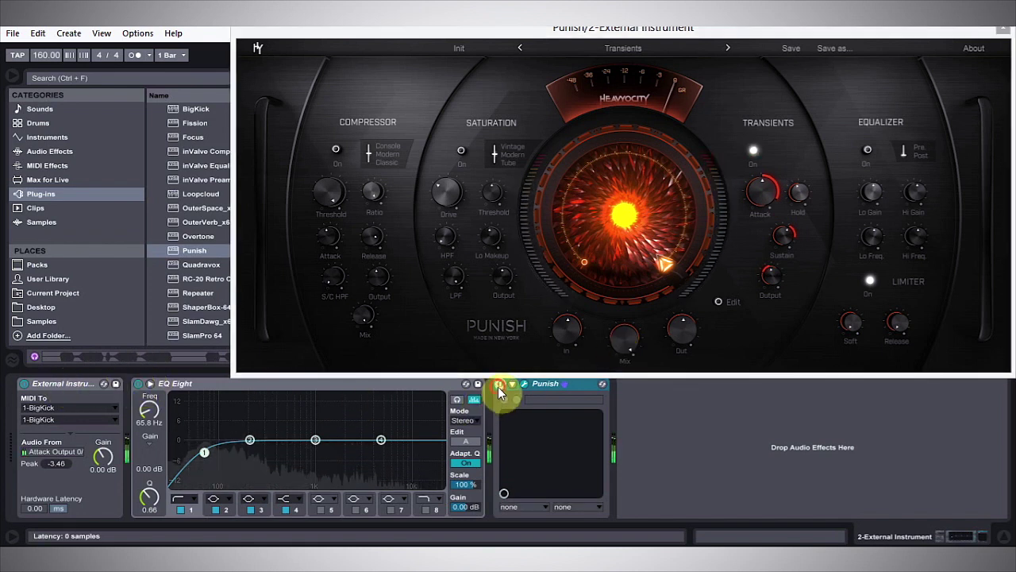
- Tweak the Transients attack, enable saturation with drive near 38%, and close Punish
{"action": "left_click_drag", "start_coordinate": [781, 194], "coordinate": [765, 201]}
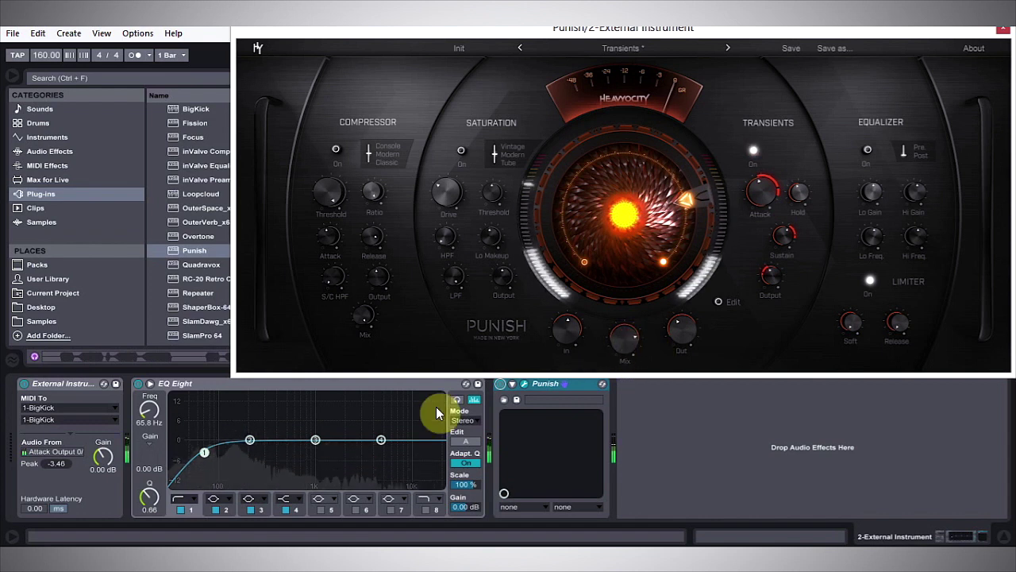
{"action": "left_click", "coordinate": [498, 386]}
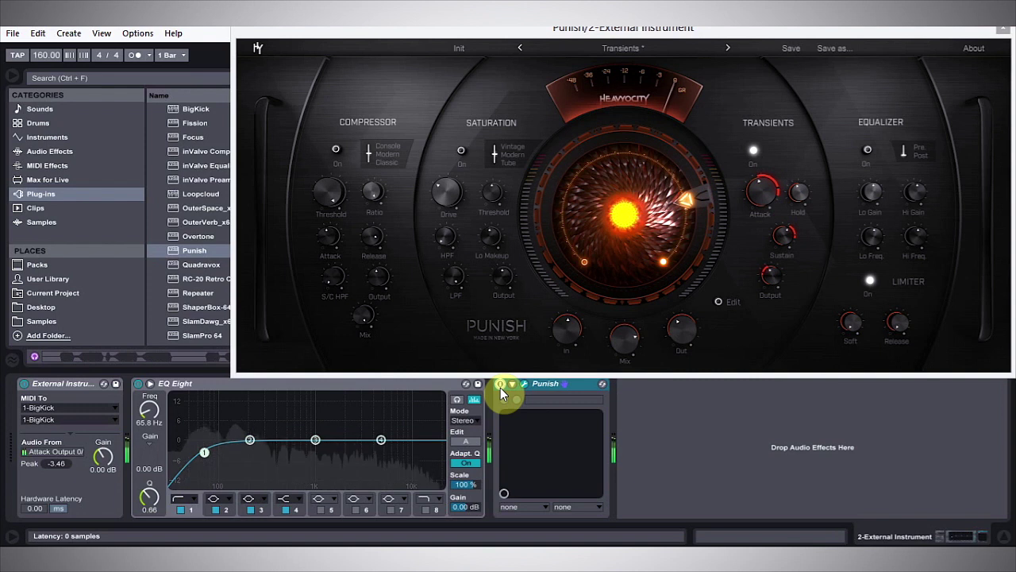
{"action": "left_click", "coordinate": [462, 151]}
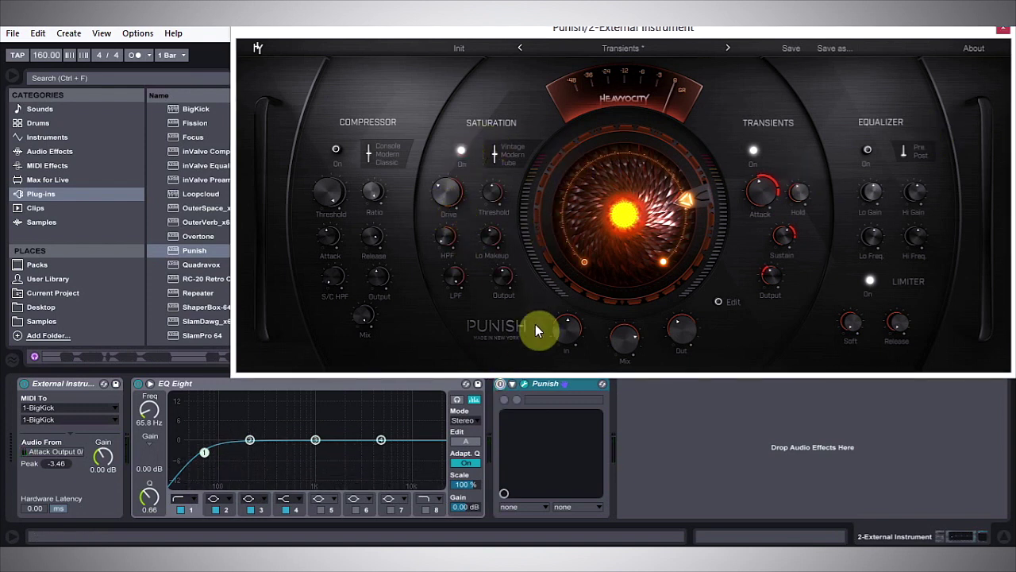
{"action": "left_click", "coordinate": [499, 384]}
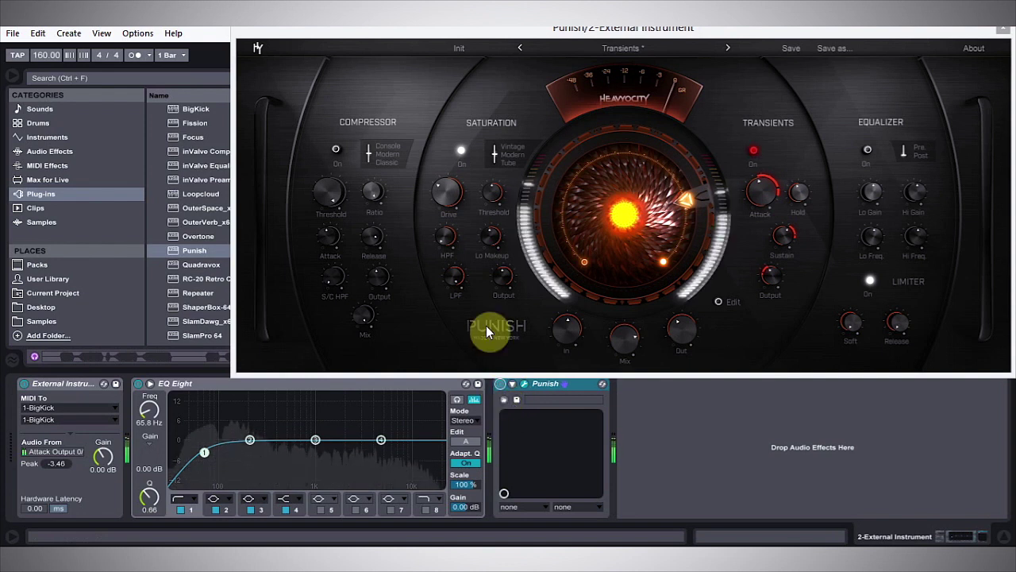
{"action": "left_click", "coordinate": [753, 150]}
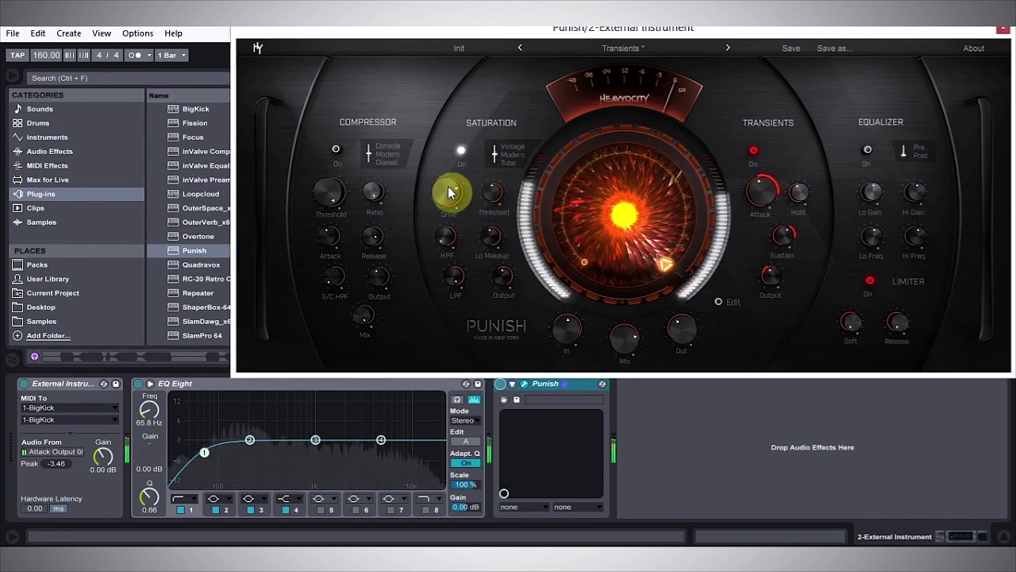
{"action": "left_click_drag", "start_coordinate": [447, 189], "coordinate": [446, 264]}
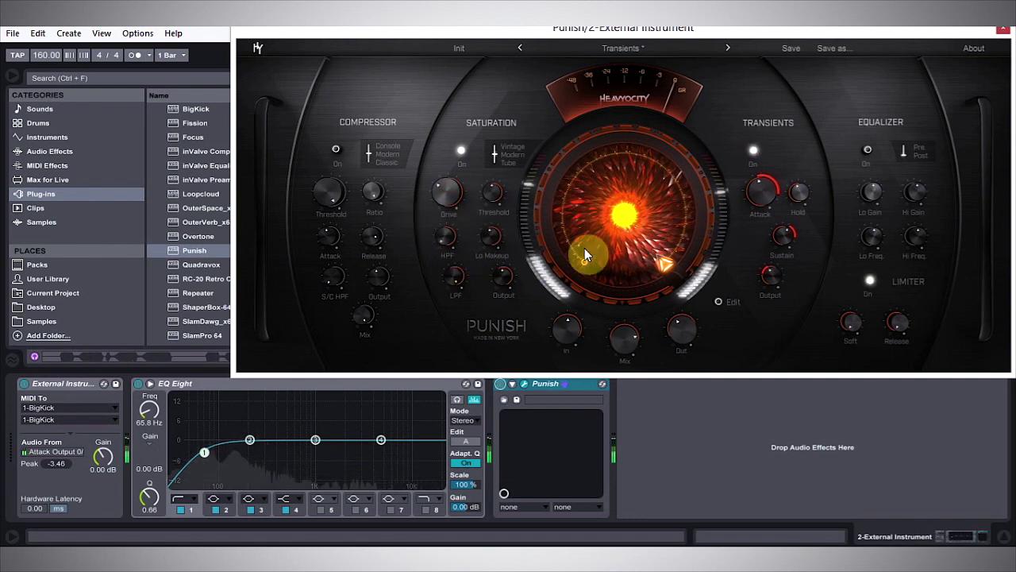
{"action": "left_click", "coordinate": [229, 242]}
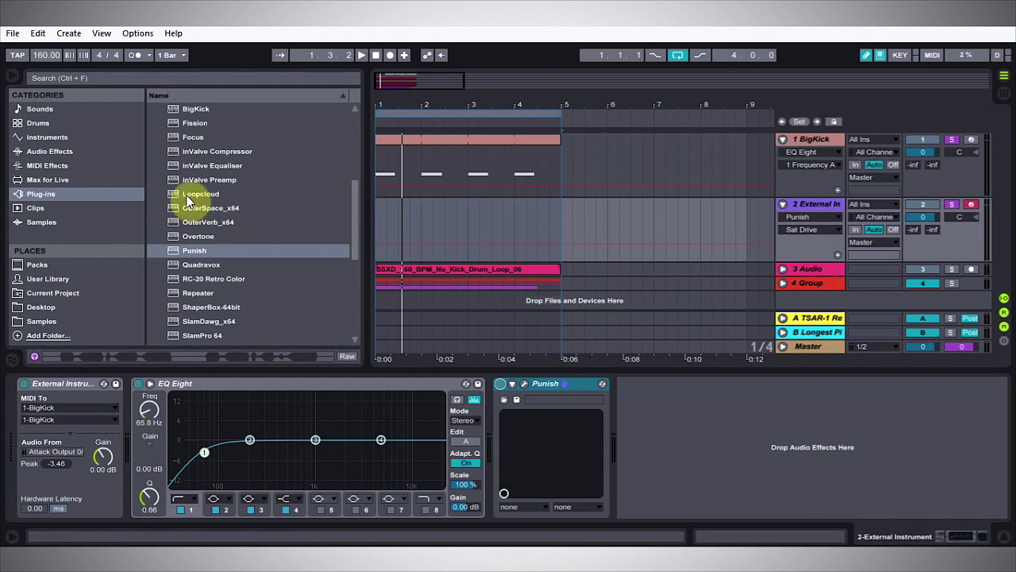
- Add Softube FET Compressor to BigKick and compare it against bypass during playback
{"action": "scroll", "coordinate": [258, 263], "scroll_direction": "down", "scroll_amount": 2}
{"action": "scroll", "coordinate": [258, 270], "scroll_direction": "down", "scroll_amount": 4}
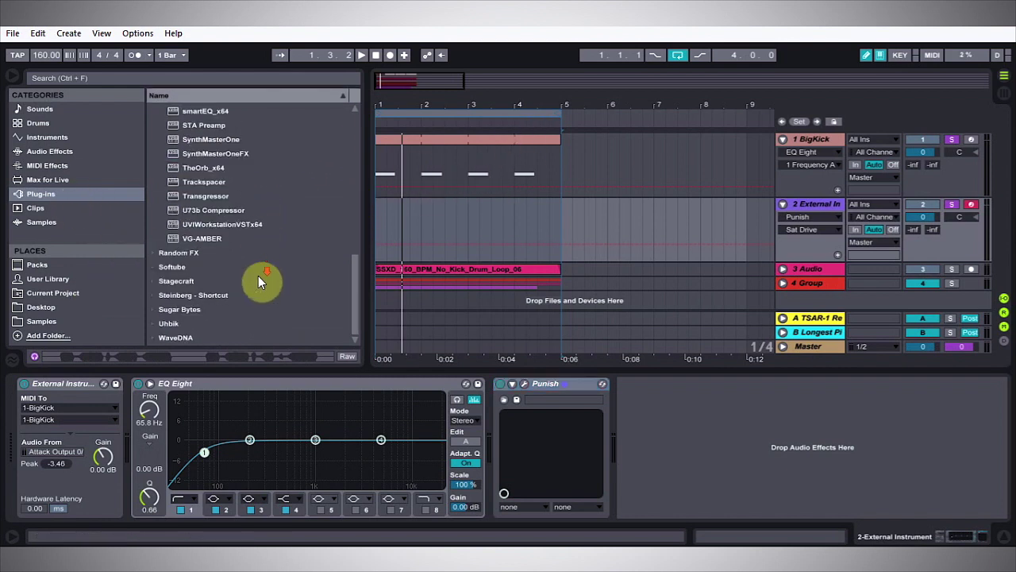
{"action": "left_click", "coordinate": [151, 267]}
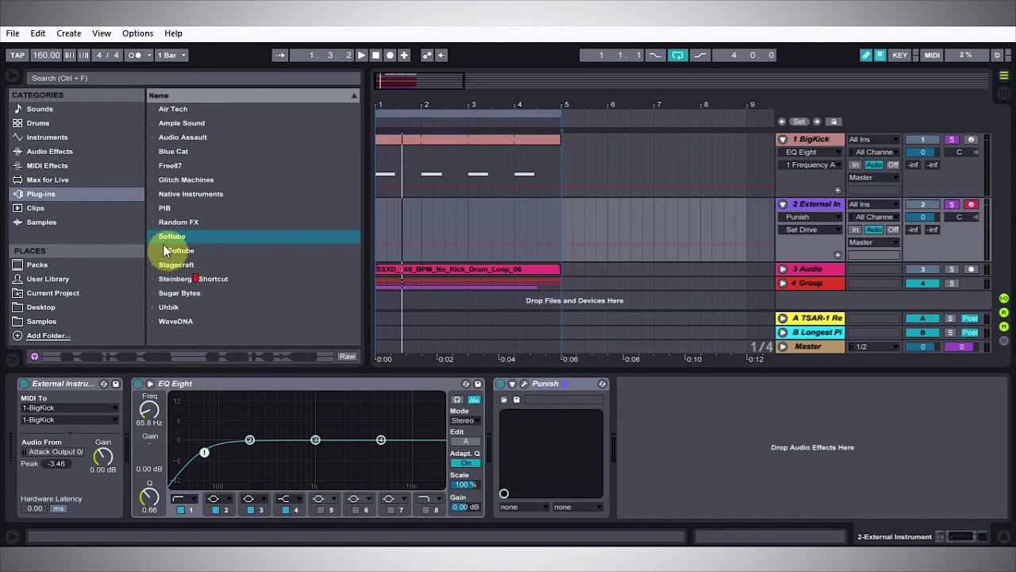
{"action": "left_click", "coordinate": [169, 243]}
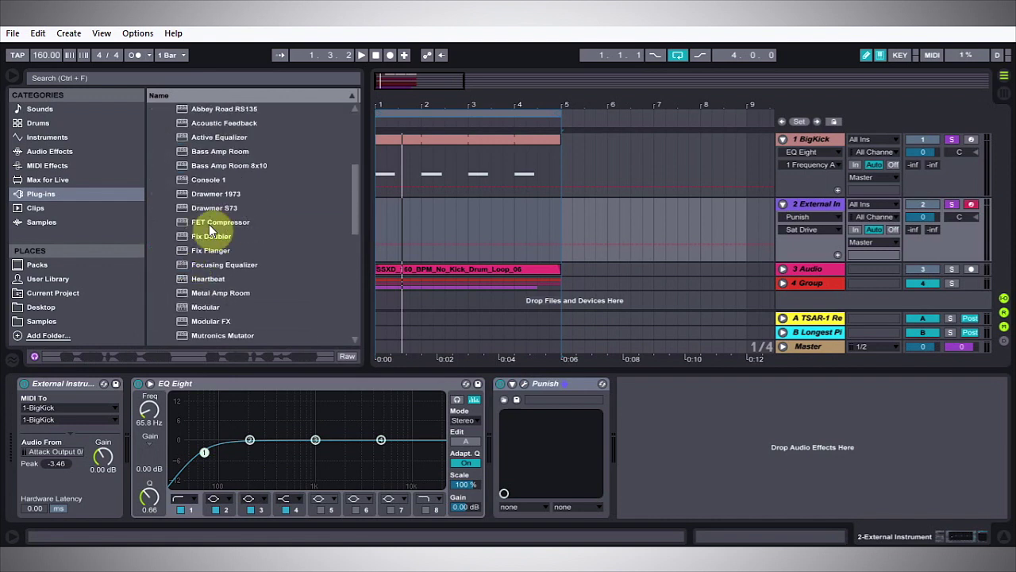
{"action": "left_click_drag", "start_coordinate": [213, 223], "coordinate": [492, 150]}
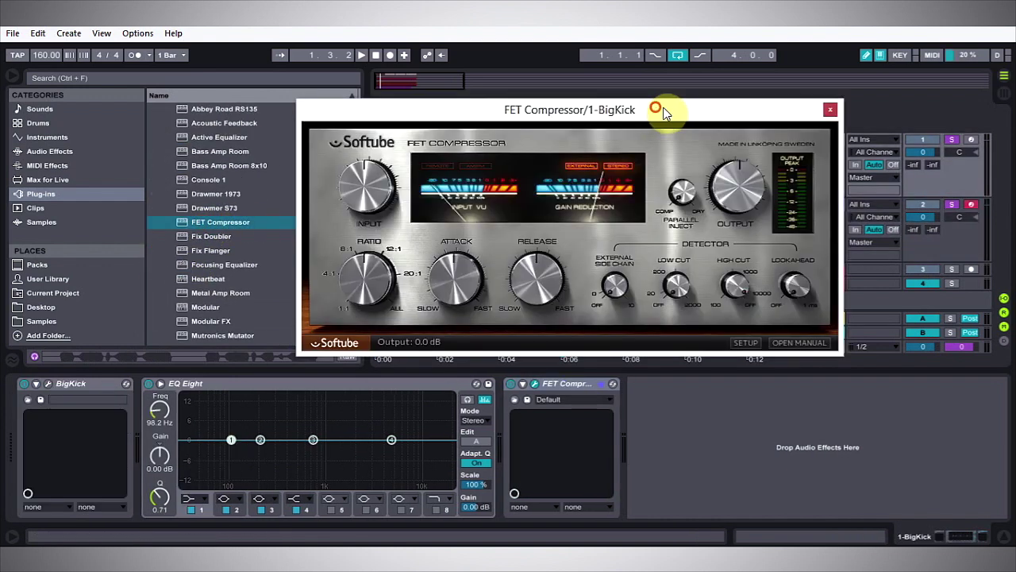
{"action": "key", "text": "space"}
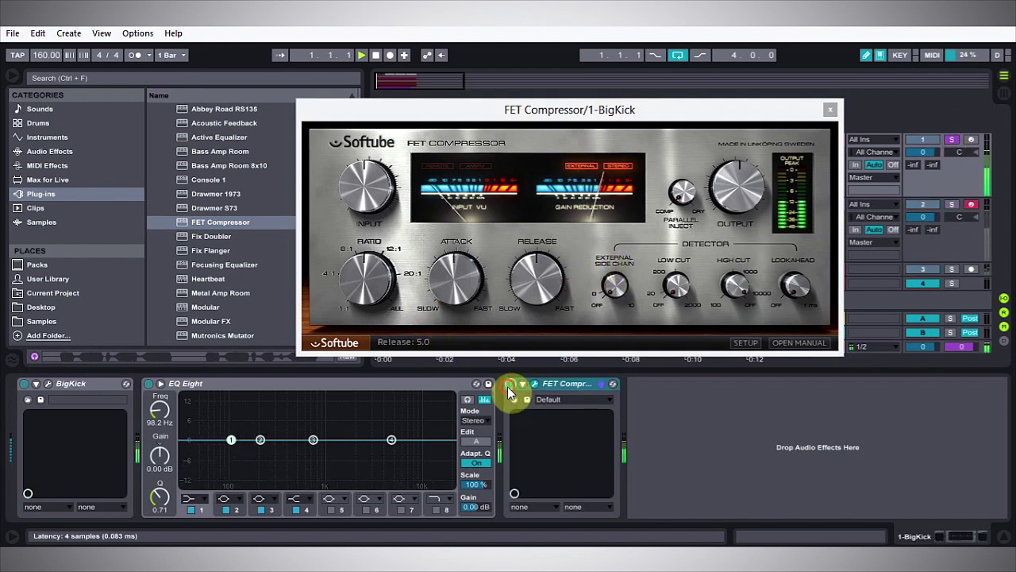
{"action": "left_click", "coordinate": [509, 387]}
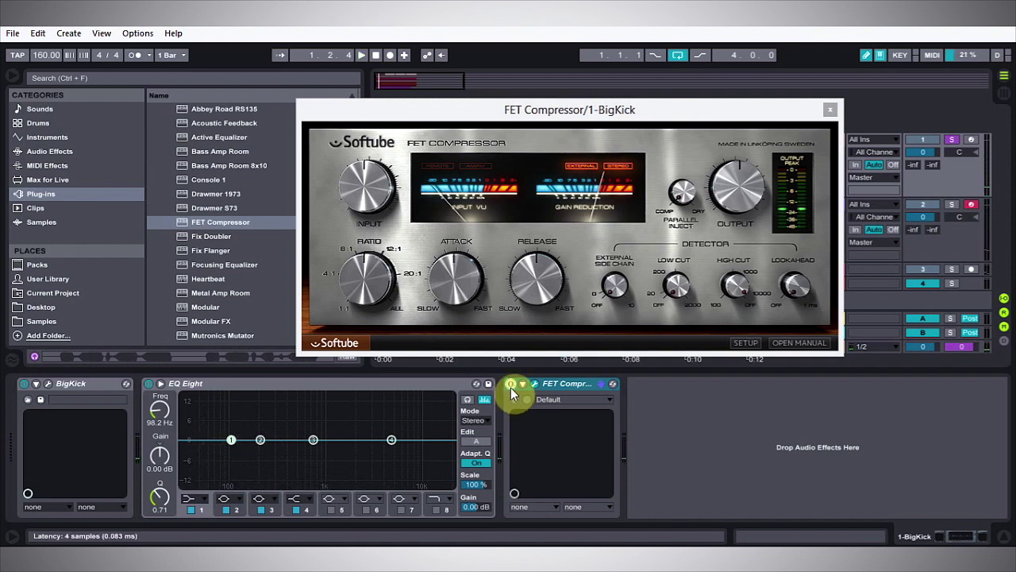
{"action": "left_click", "coordinate": [511, 385]}
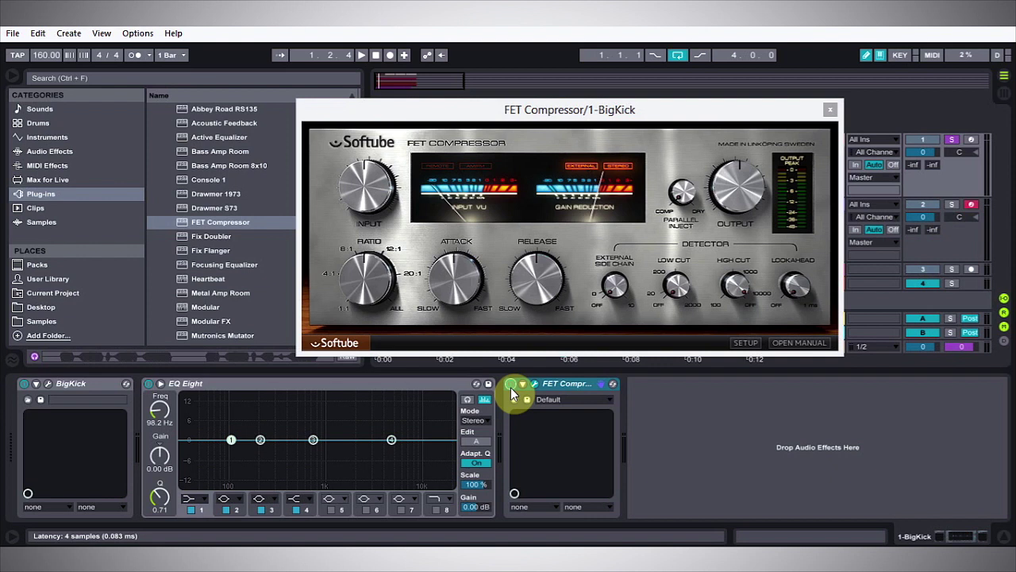
- Load the FET Compressor's Drum Bus Pumping preset and audition it
{"action": "left_click", "coordinate": [550, 400]}
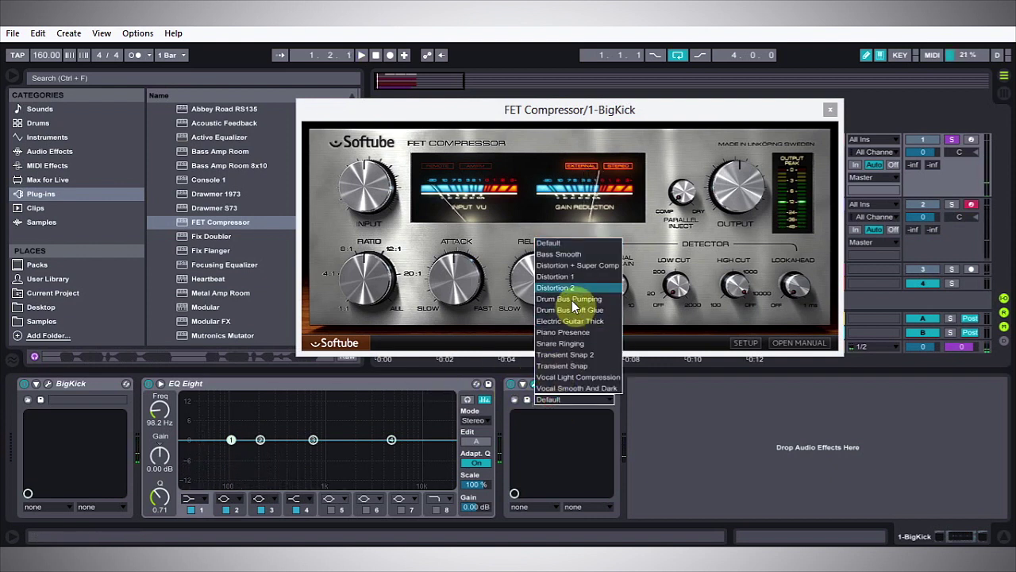
{"action": "left_click", "coordinate": [599, 298]}
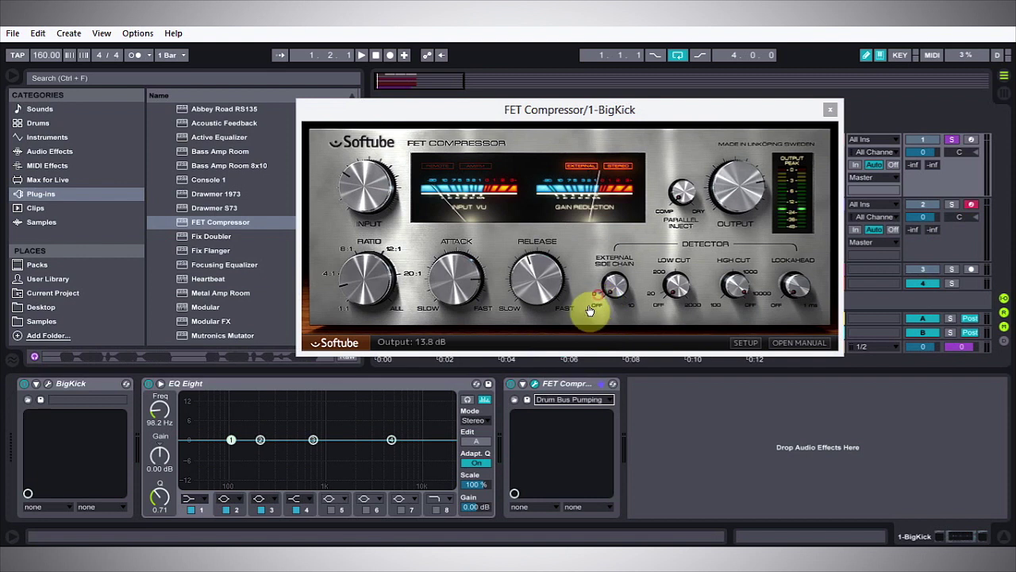
{"action": "key", "text": "space"}
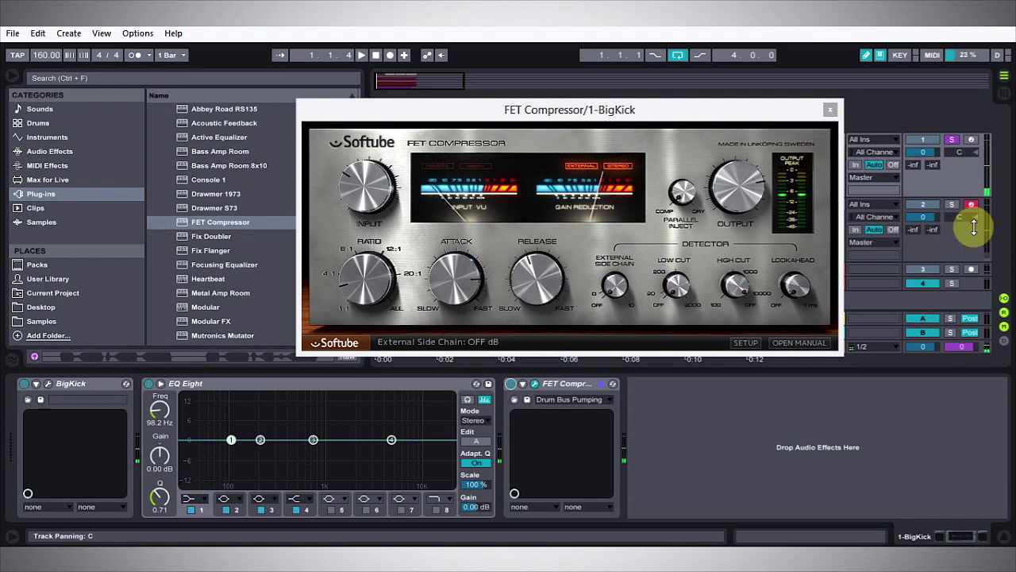
- Solo the External Instrument track and set track volumes to -0.7 and -1.4 dB
{"action": "left_click", "coordinate": [952, 204]}
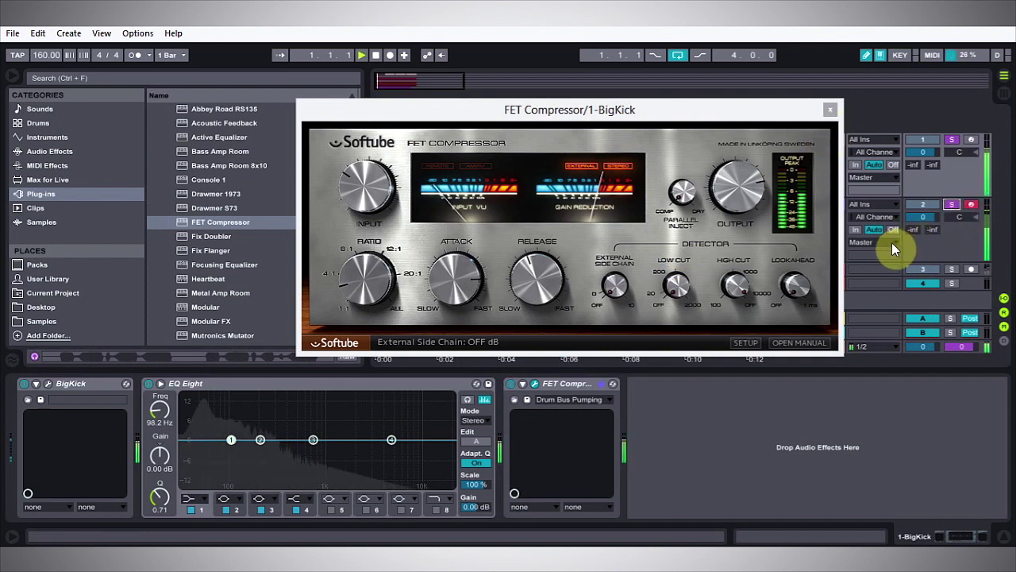
{"action": "left_click_drag", "start_coordinate": [923, 217], "coordinate": [923, 224]}
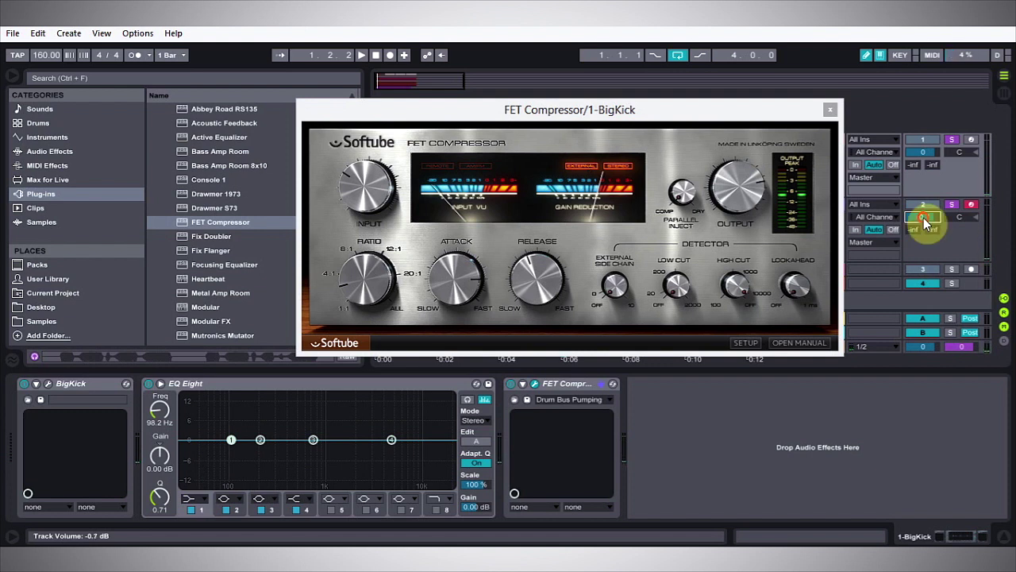
{"action": "left_click", "coordinate": [925, 159]}
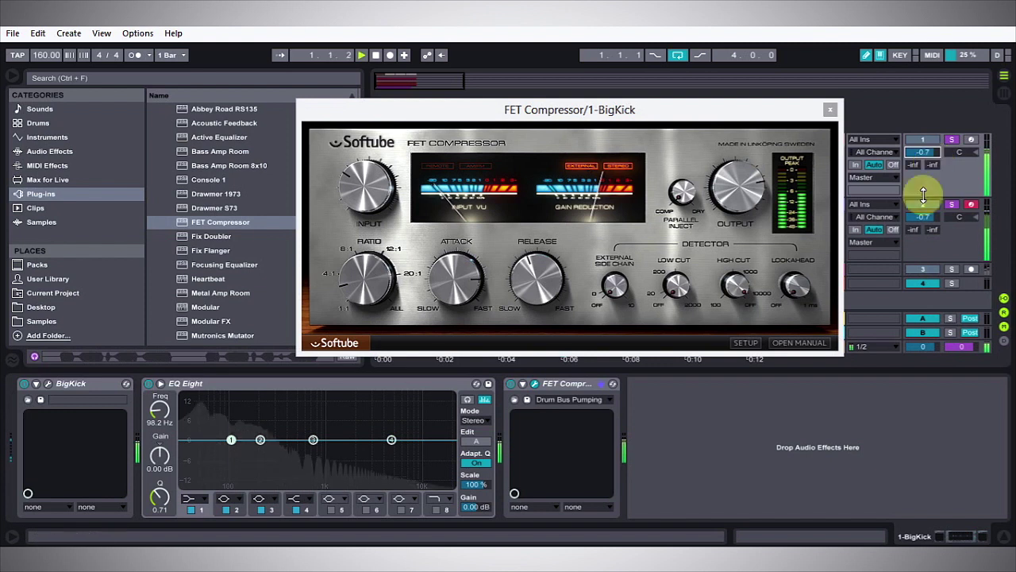
{"action": "left_click_drag", "start_coordinate": [925, 217], "coordinate": [925, 219]}
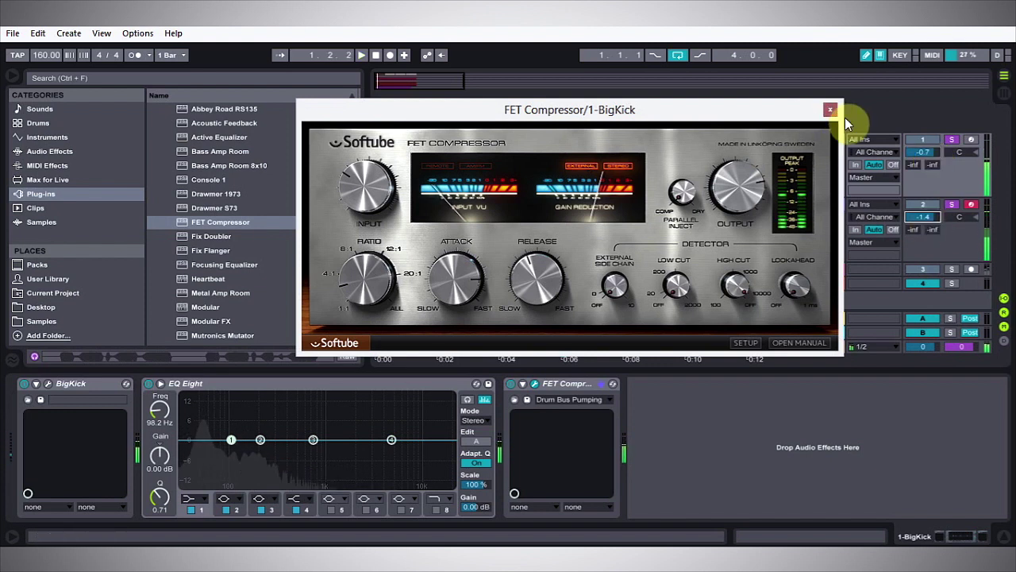
{"action": "left_click", "coordinate": [829, 110]}
- Unsolo External Instrument and fold both the External In and BigKick tracks
{"action": "left_click", "coordinate": [951, 206]}
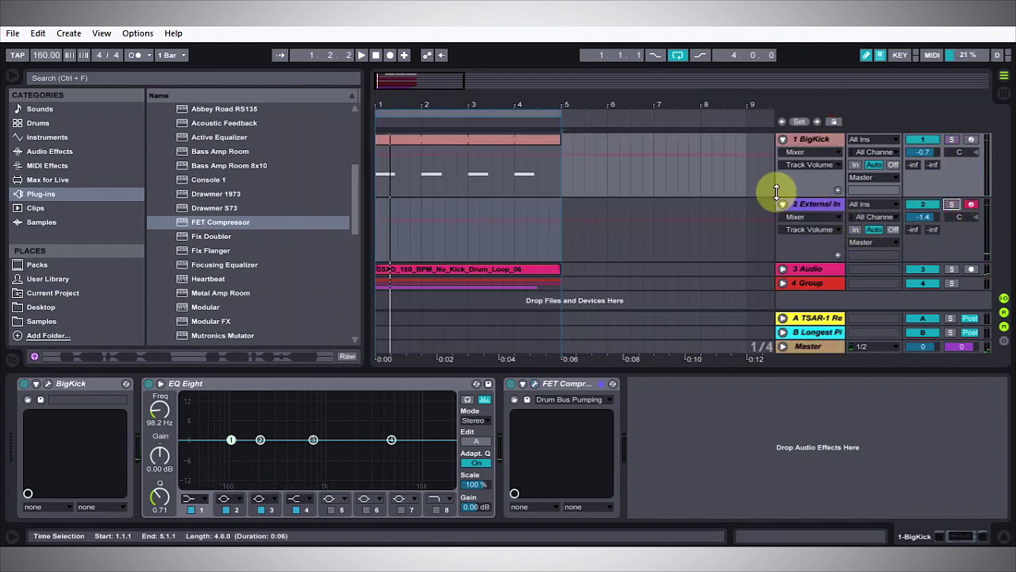
{"action": "key", "text": "space"}
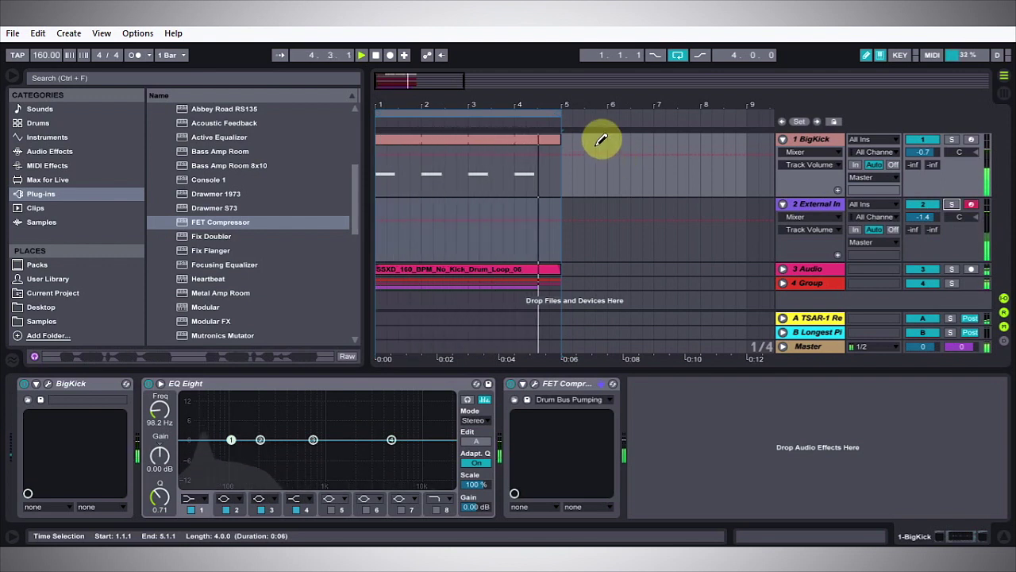
{"action": "left_click", "coordinate": [785, 203]}
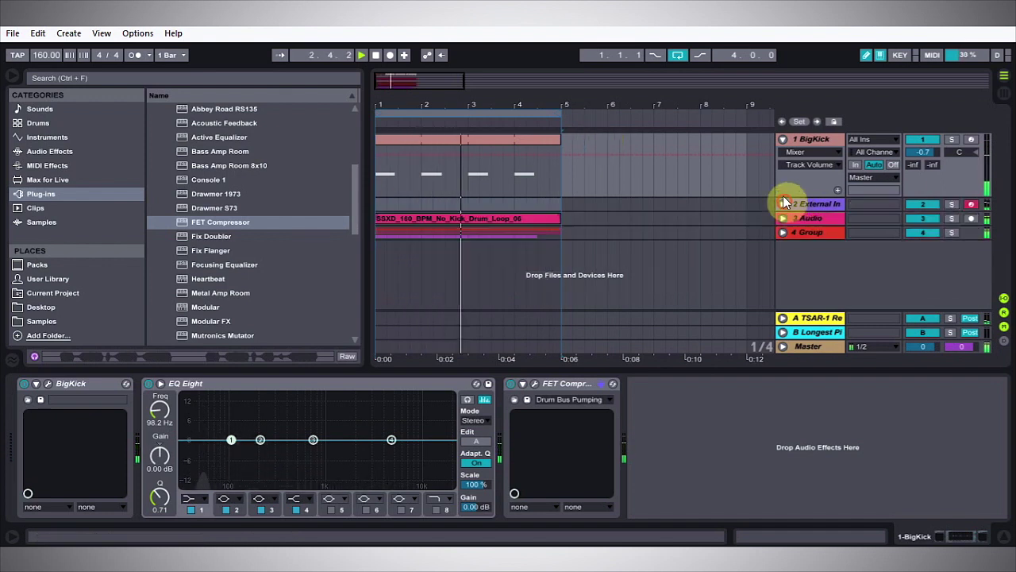
{"action": "left_click", "coordinate": [783, 138]}
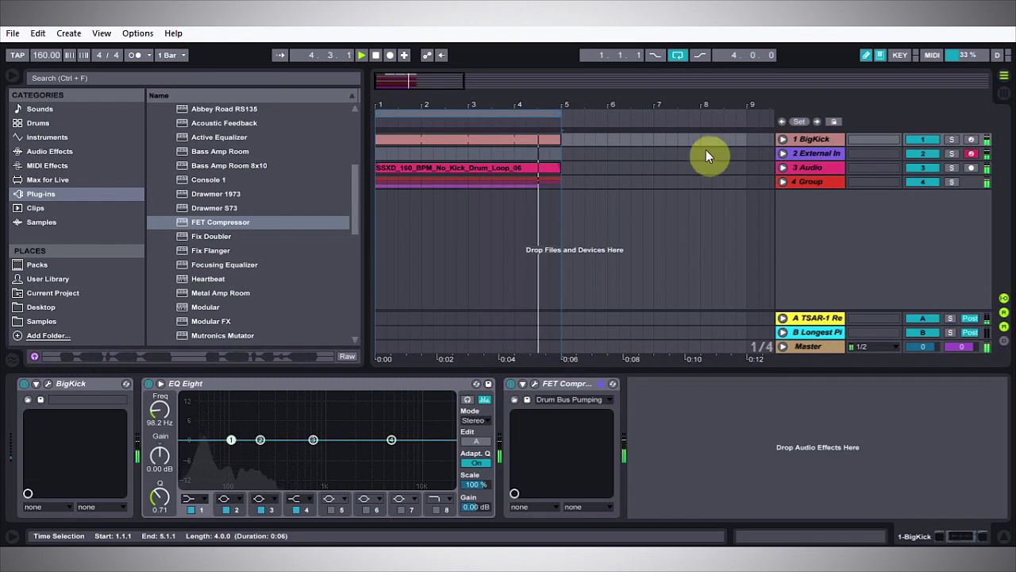
{"action": "key", "text": "space"}
- Select BigKick and External In together and open their track context menu
{"action": "left_click", "coordinate": [788, 154]}
{"action": "left_click", "coordinate": [816, 141]}
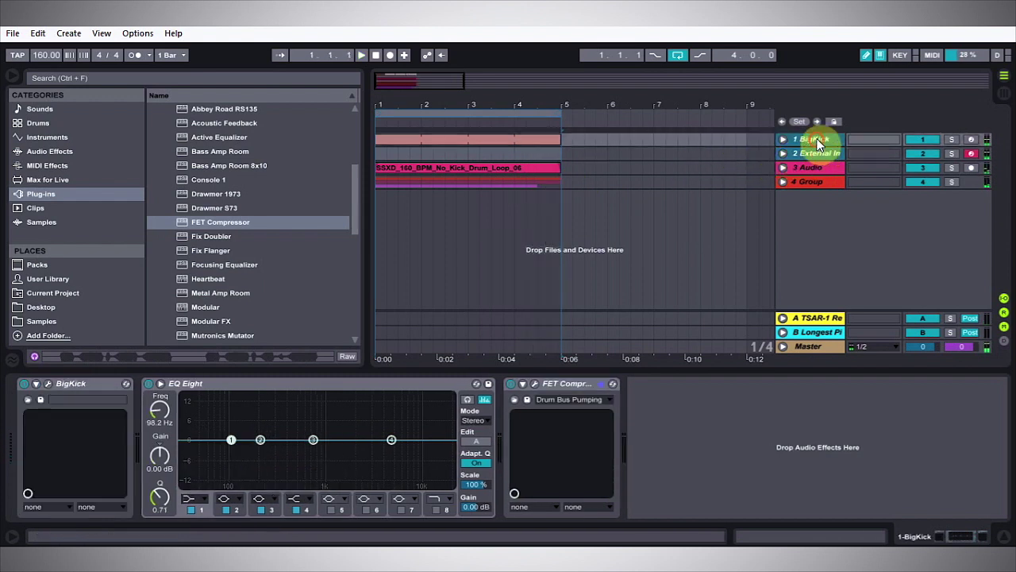
{"action": "right_click", "coordinate": [799, 138]}
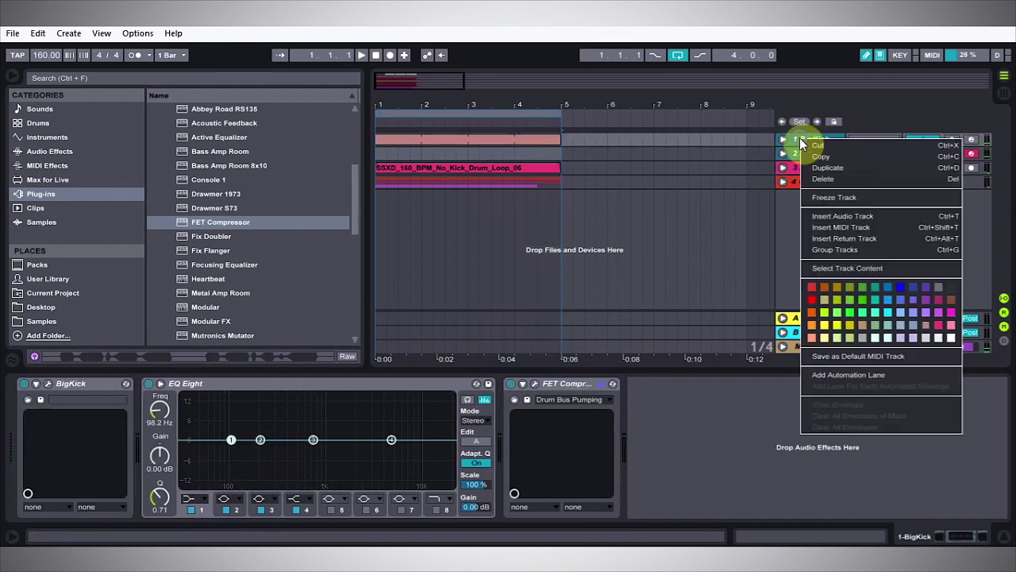
- Group BigKick and External In, and load Tube-Tech Classic Channel onto the group
{"action": "left_click", "coordinate": [851, 247]}
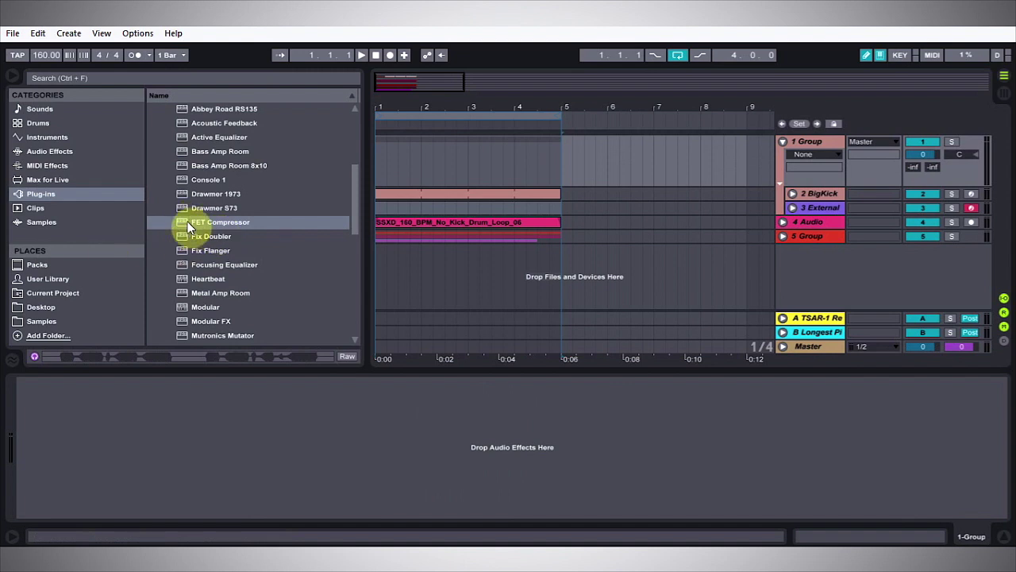
{"action": "scroll", "coordinate": [187, 226], "scroll_direction": "down", "scroll_amount": 1}
{"action": "scroll", "coordinate": [188, 225], "scroll_direction": "down", "scroll_amount": 3}
{"action": "scroll", "coordinate": [187, 225], "scroll_direction": "down", "scroll_amount": 2}
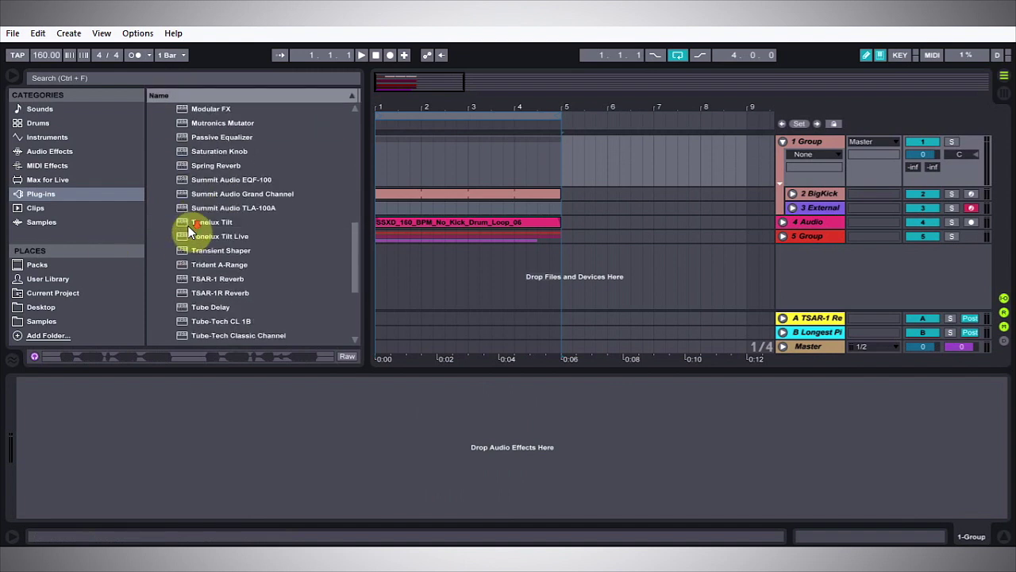
{"action": "scroll", "coordinate": [187, 225], "scroll_direction": "down", "scroll_amount": 3}
{"action": "left_click", "coordinate": [227, 250]}
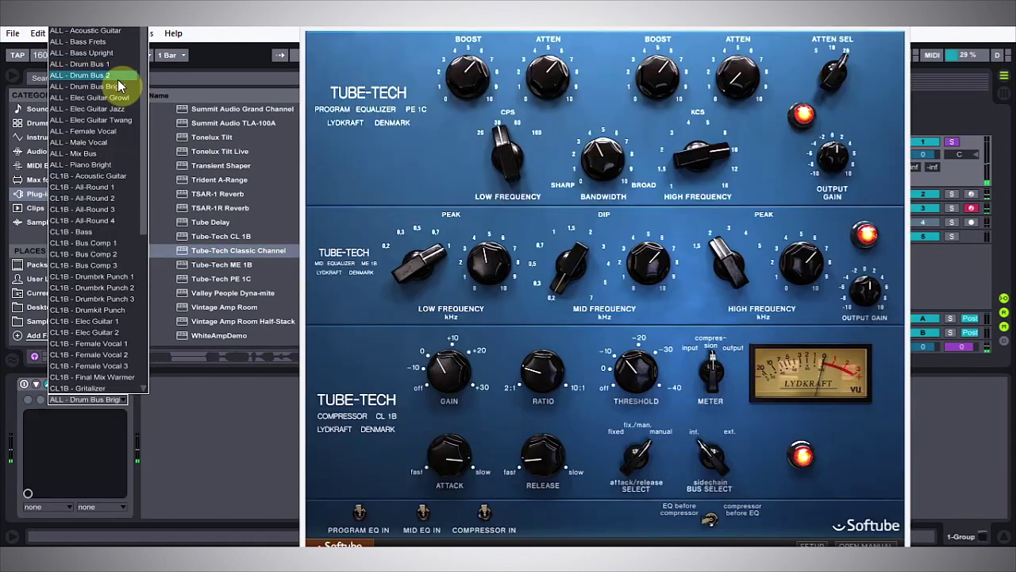
{"action": "left_click", "coordinate": [123, 77]}
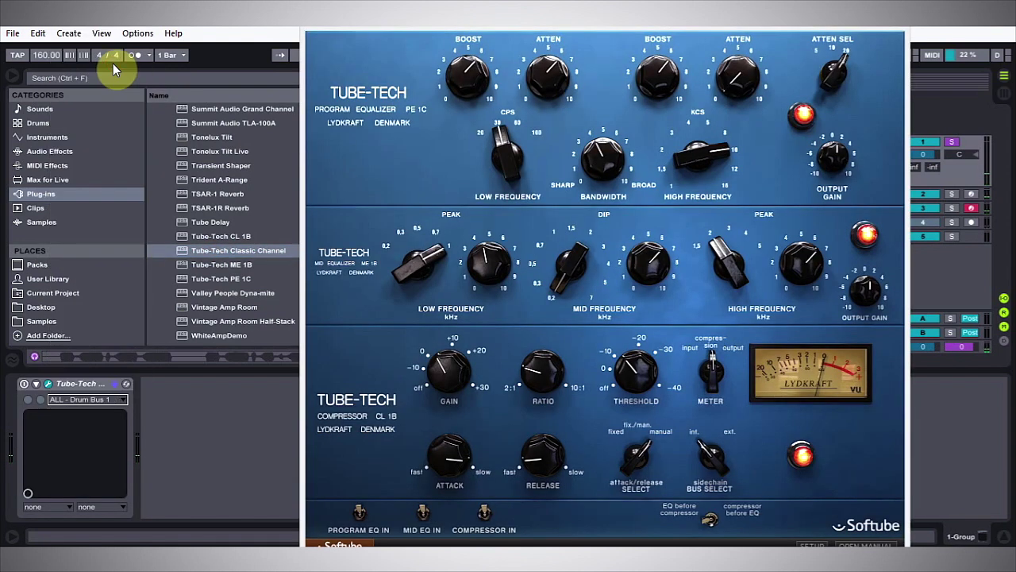
- Set the Tube-Tech Classic Channel to the ALL - Drum Bus 2 preset
{"action": "left_click", "coordinate": [23, 386]}
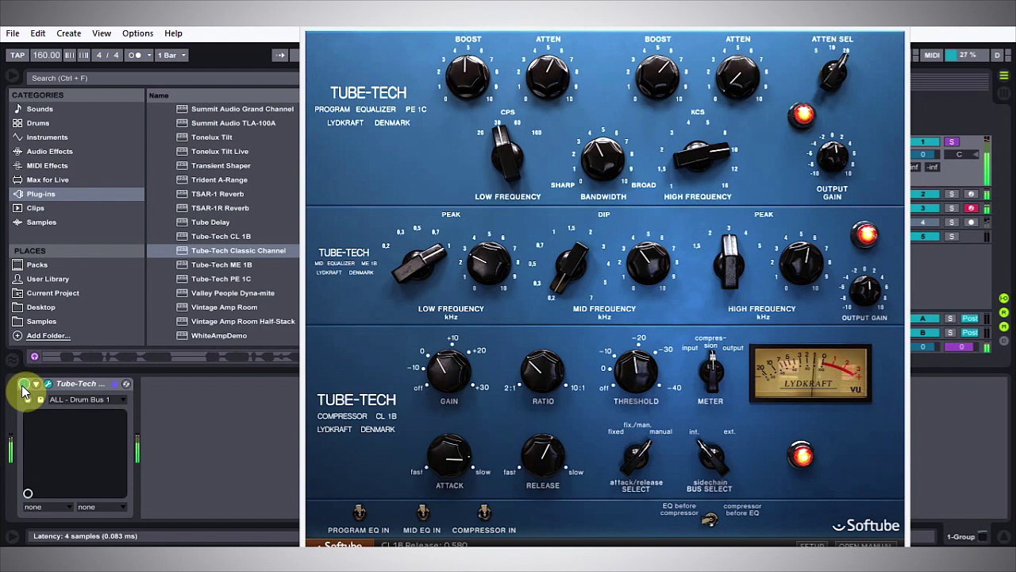
{"action": "left_click", "coordinate": [80, 399]}
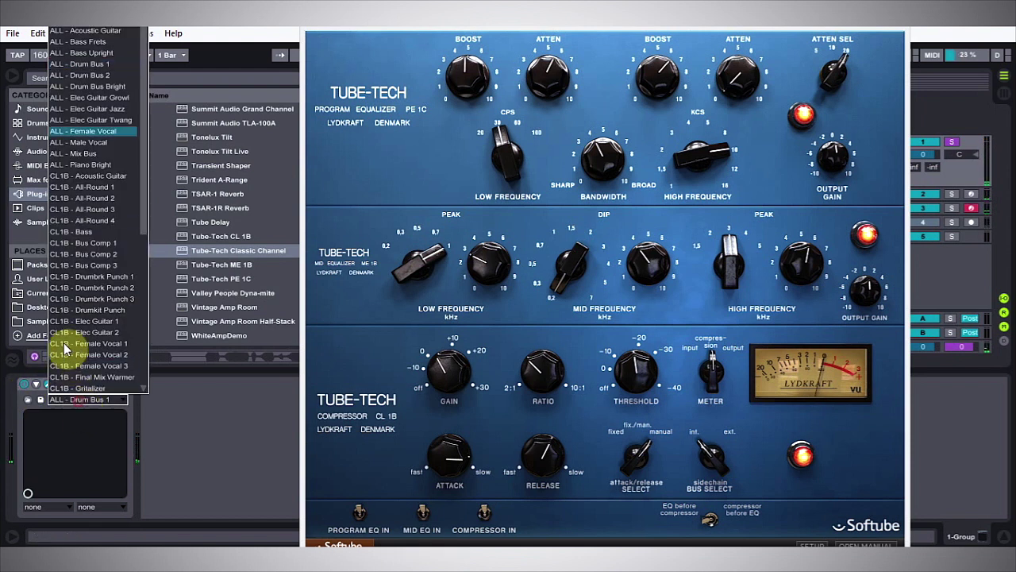
{"action": "left_click", "coordinate": [107, 78]}
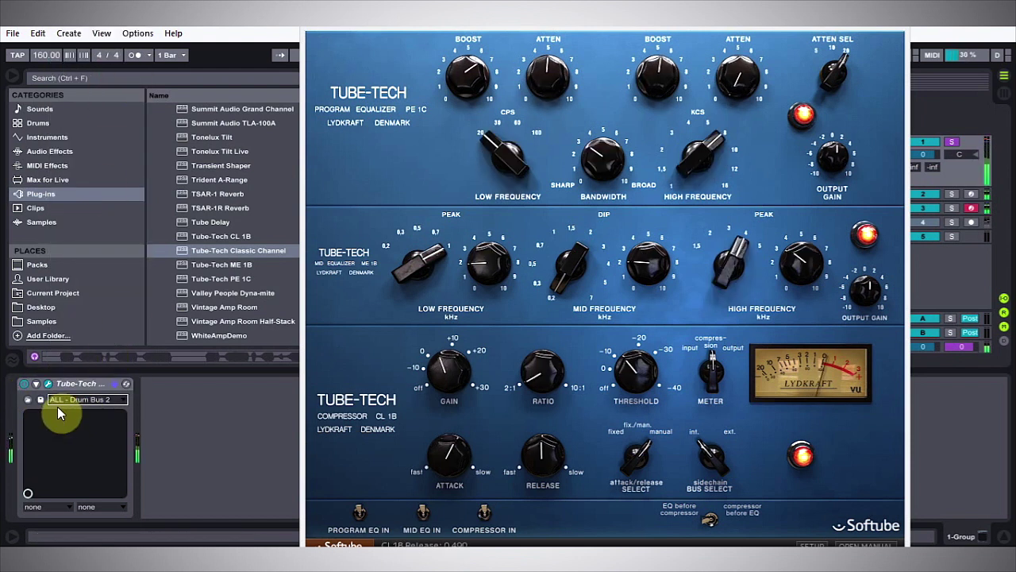
{"action": "left_click", "coordinate": [895, 22]}
- Set the kick group's volume to -2.5 dB and fold the group
{"action": "left_click", "coordinate": [935, 155]}
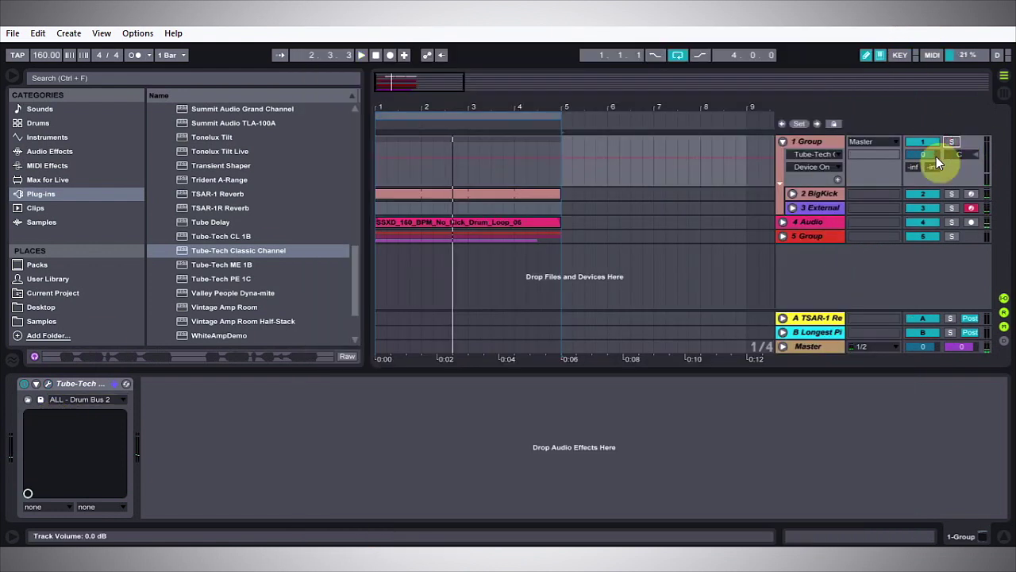
{"action": "key", "text": "space"}
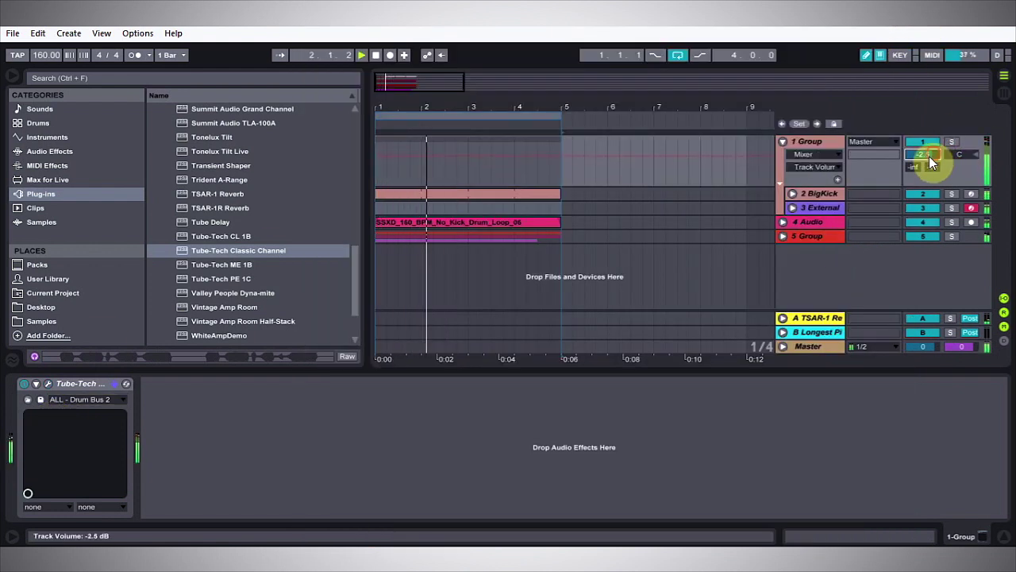
{"action": "type", "text": "-2.5"}
{"action": "key", "text": "Return"}
{"action": "left_click", "coordinate": [783, 142]}
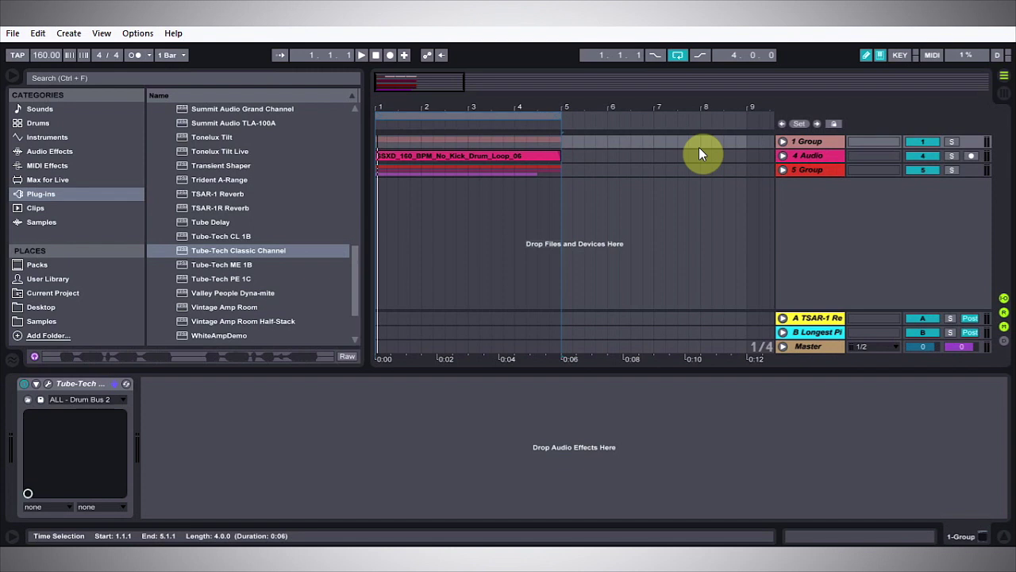
- Open BigKick's plugin, step to Cutline DnB Kick 02, and open its preset file options
{"action": "left_click", "coordinate": [783, 142]}
{"action": "left_click", "coordinate": [804, 194]}
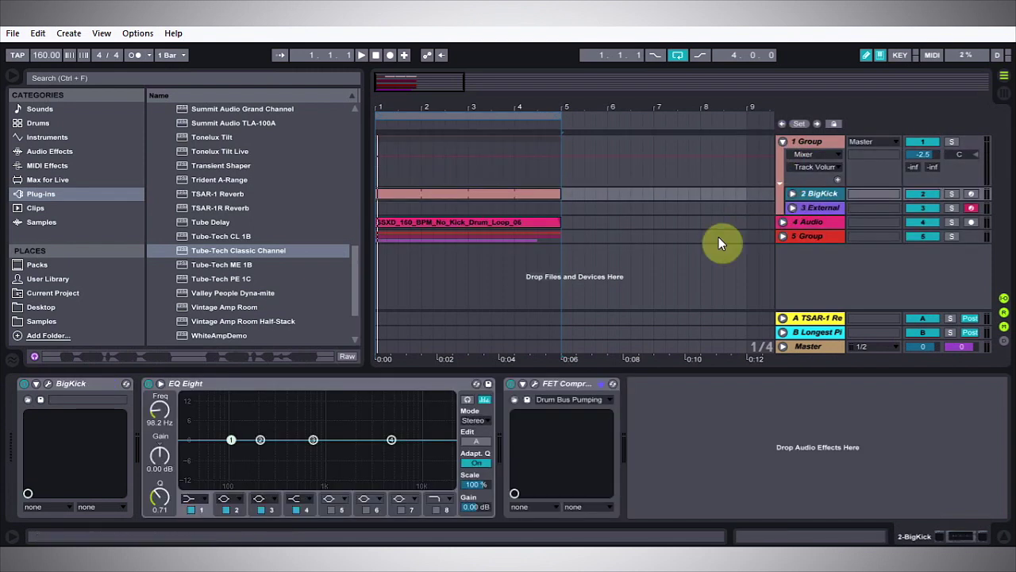
{"action": "left_click", "coordinate": [45, 386]}
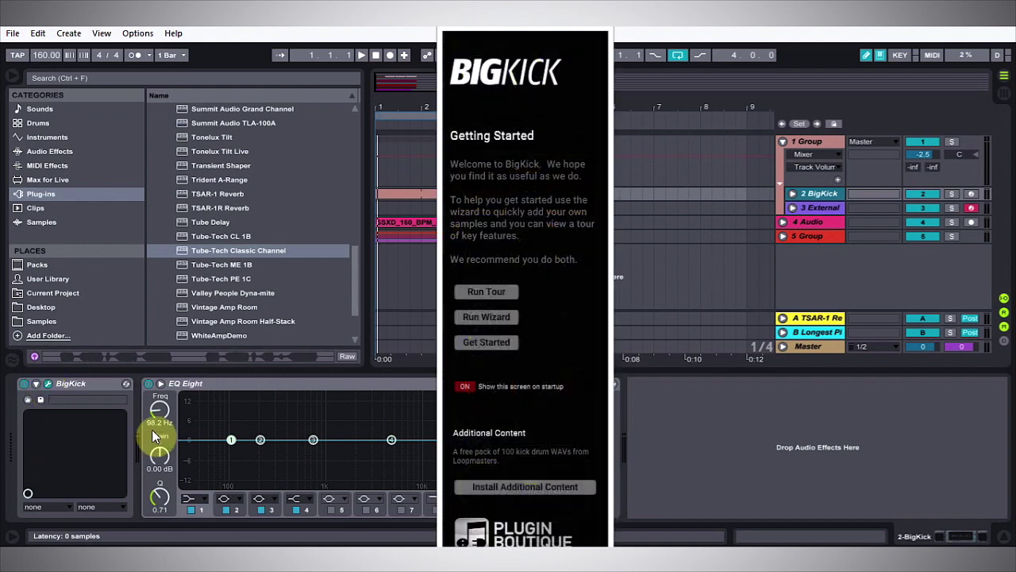
{"action": "left_click", "coordinate": [474, 349]}
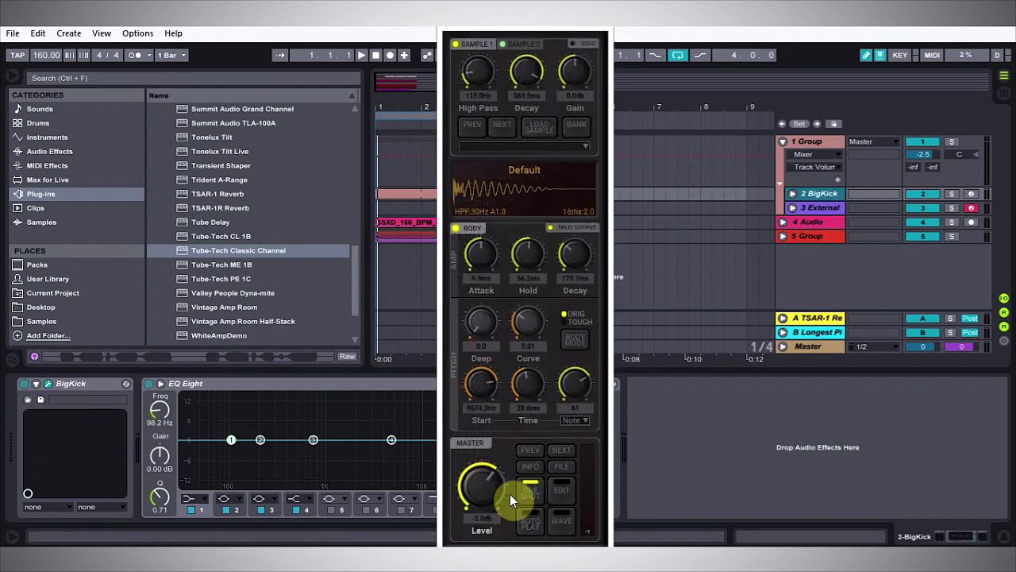
{"action": "left_click", "coordinate": [562, 450]}
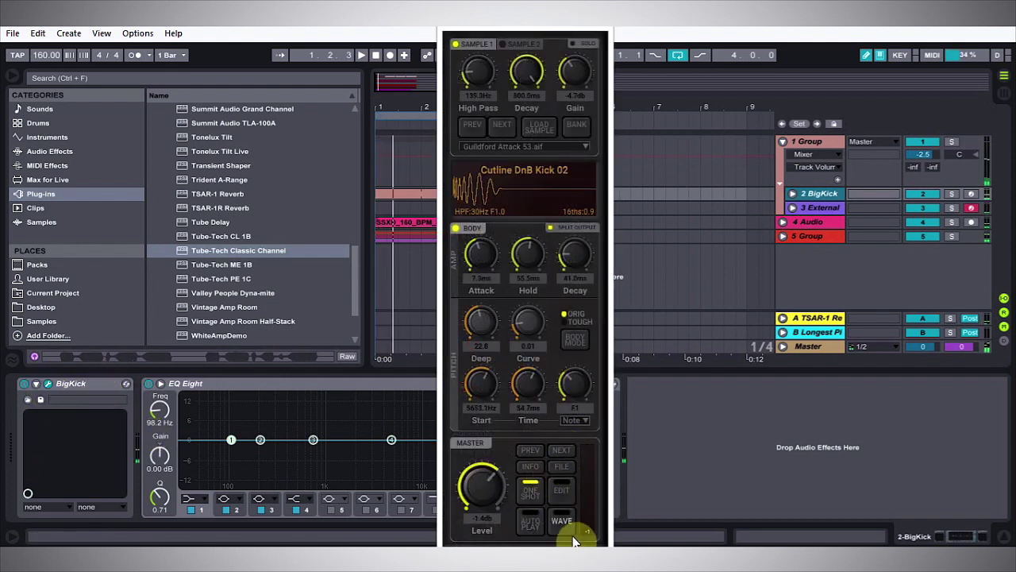
{"action": "left_click", "coordinate": [559, 468]}
{"action": "mouse_move", "coordinate": [587, 517]}
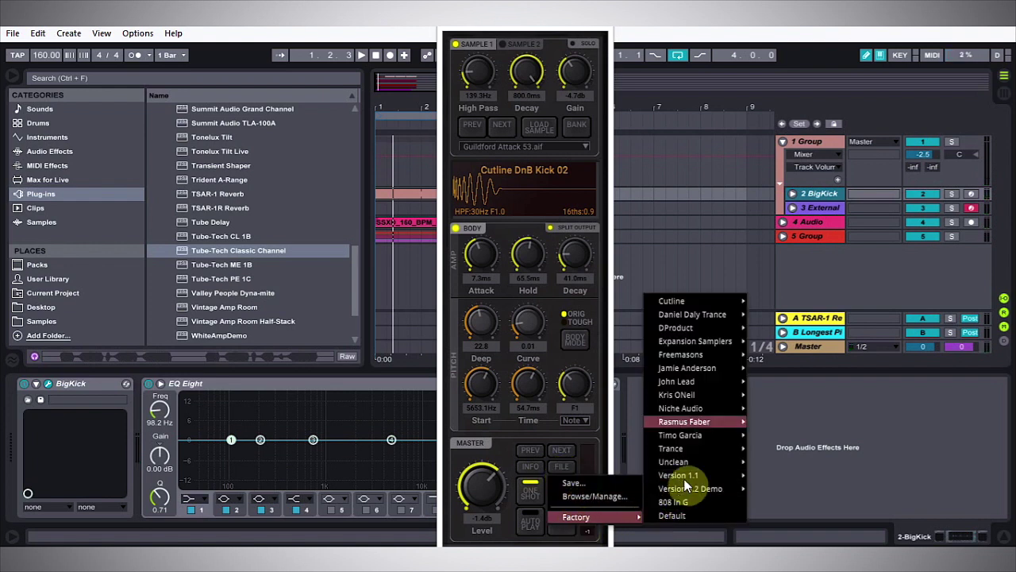
{"action": "mouse_move", "coordinate": [695, 340]}
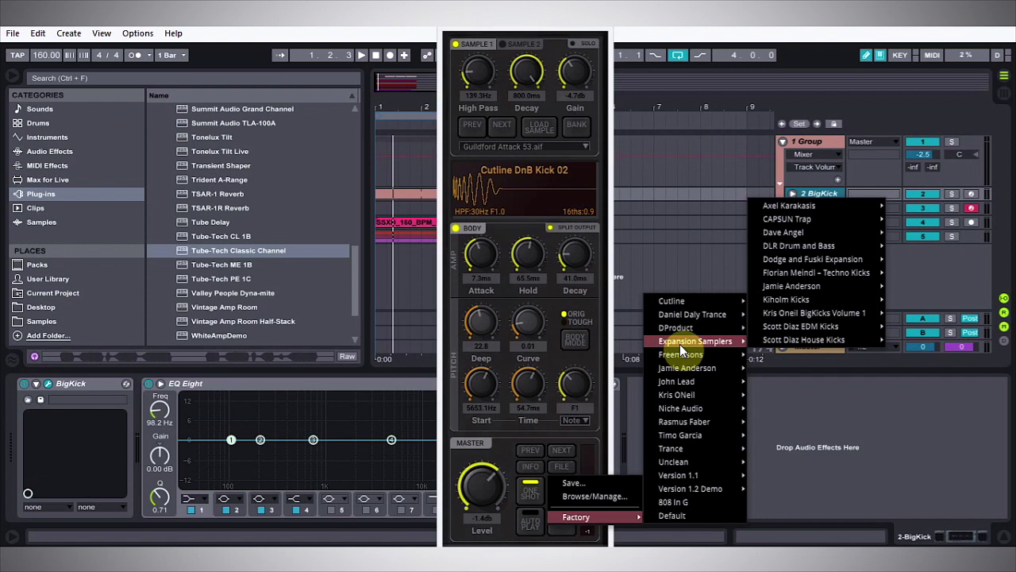
{"action": "mouse_move", "coordinate": [813, 258]}
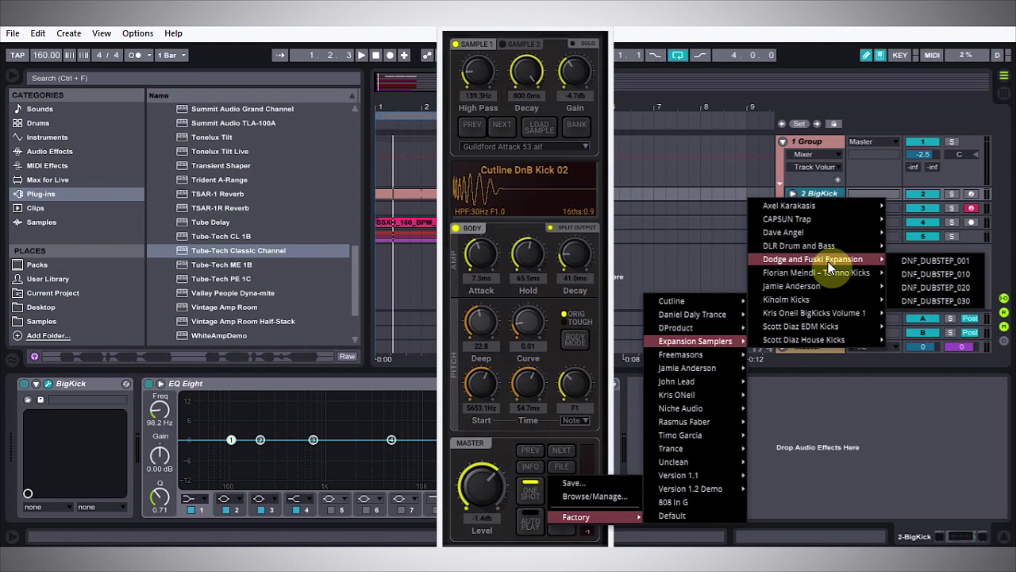
- Load DNF_DUBSTEP_001 tuned to A1, then step to the next preset, keeping A1
{"action": "left_click", "coordinate": [908, 262]}
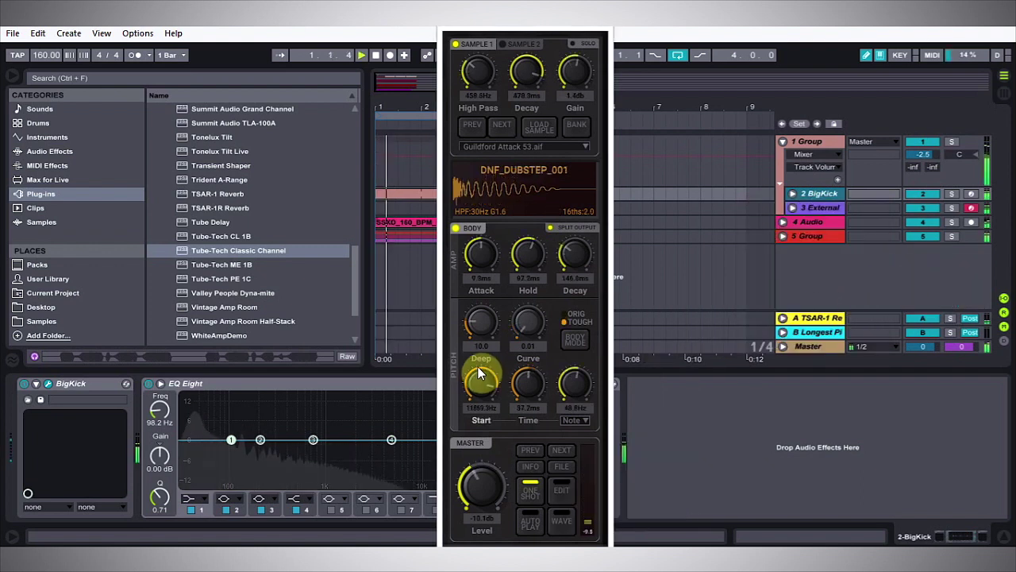
{"action": "left_click", "coordinate": [566, 420]}
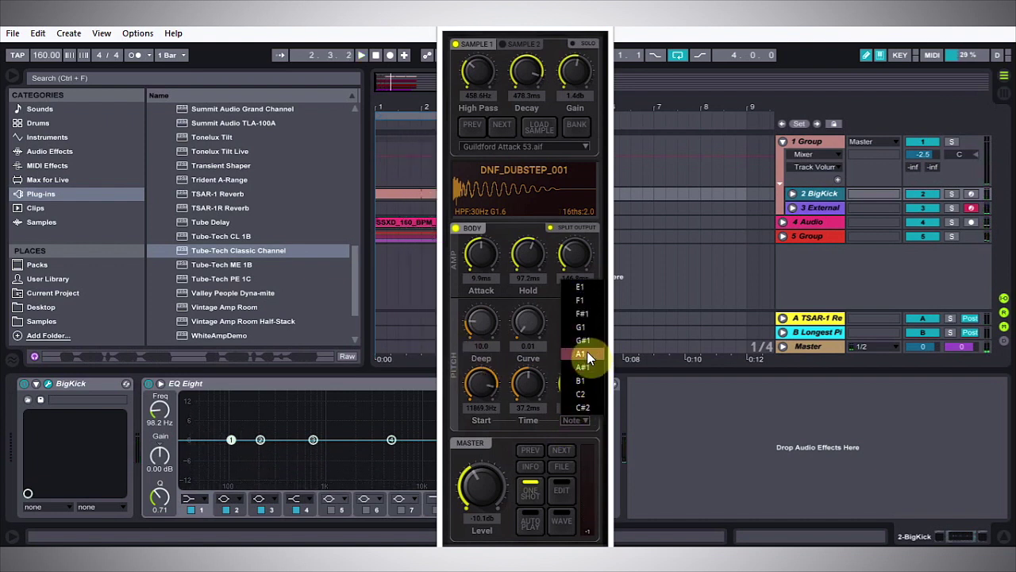
{"action": "left_click", "coordinate": [587, 353]}
{"action": "key", "text": "space"}
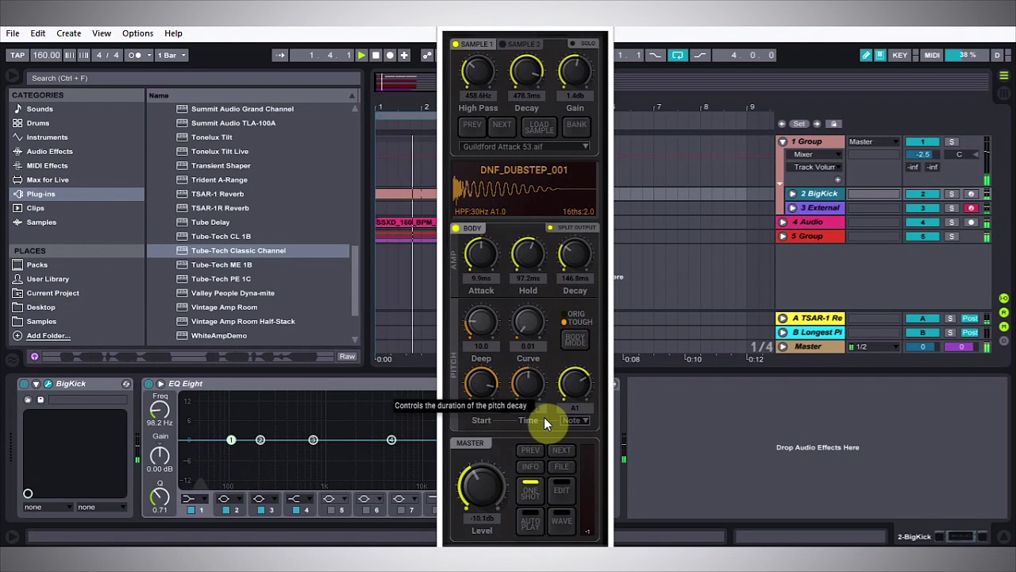
{"action": "left_click", "coordinate": [560, 451]}
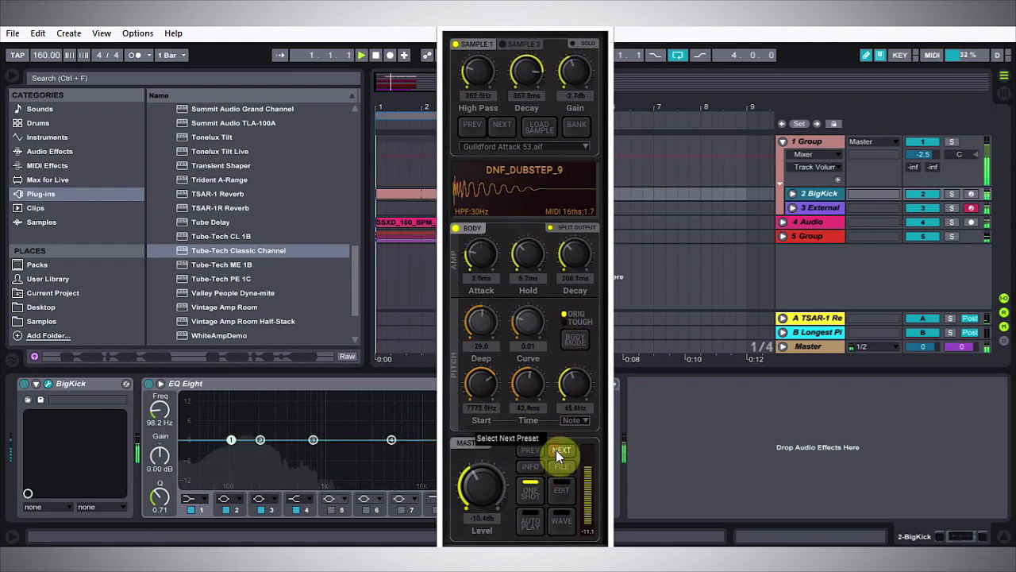
{"action": "left_click", "coordinate": [574, 420]}
{"action": "left_click", "coordinate": [591, 357]}
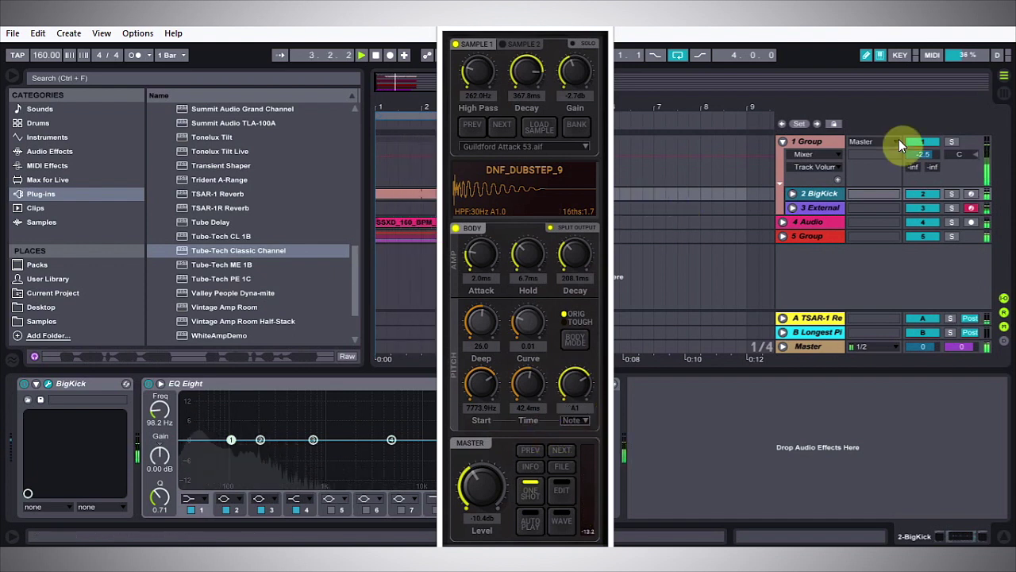
- Raise the group volume to -1.9 dB and advance to the DNF_DUBSTEP_019 preset
{"action": "left_click_drag", "start_coordinate": [921, 154], "coordinate": [922, 148]}
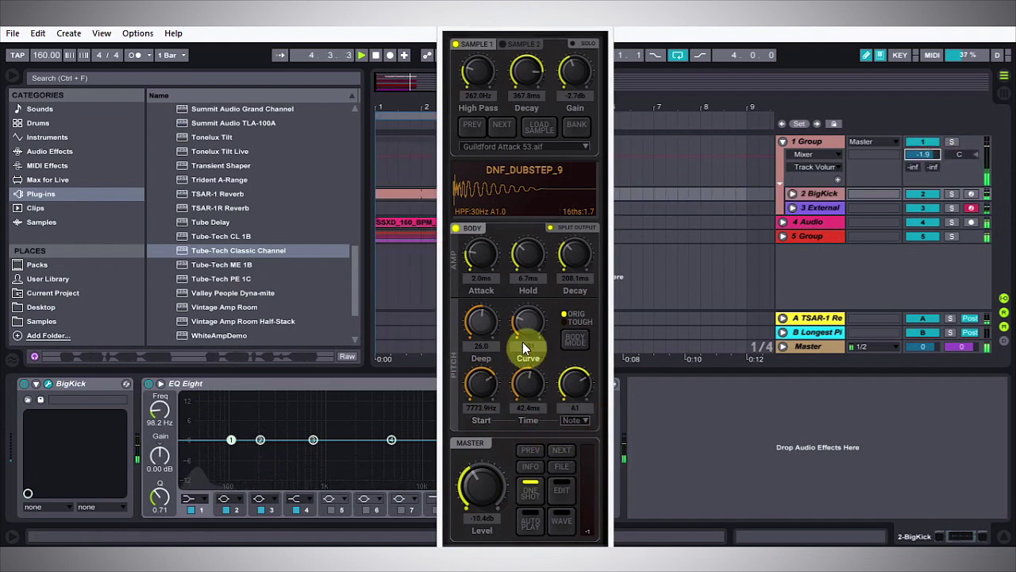
{"action": "left_click", "coordinate": [562, 451]}
{"action": "key", "text": "space"}
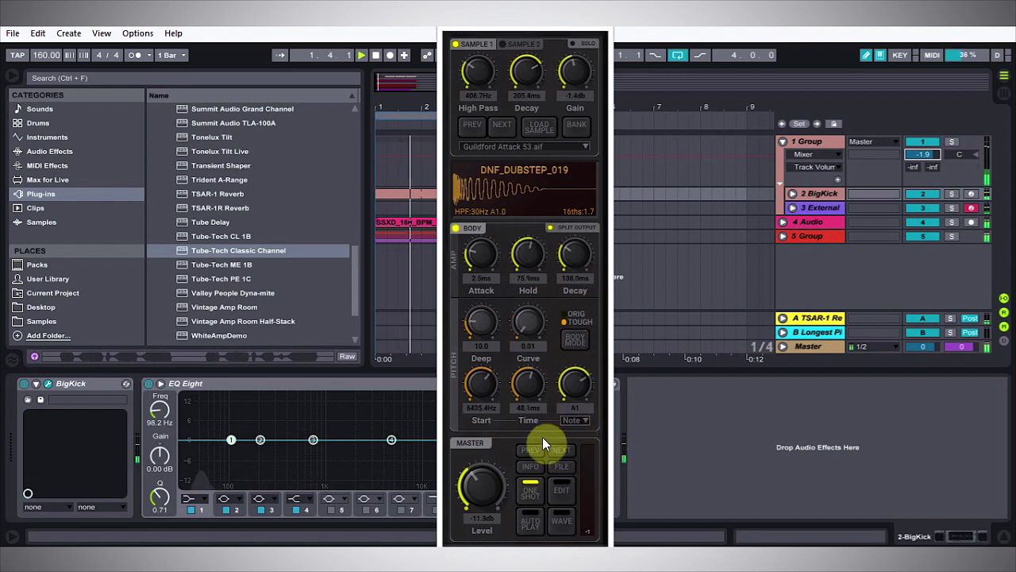